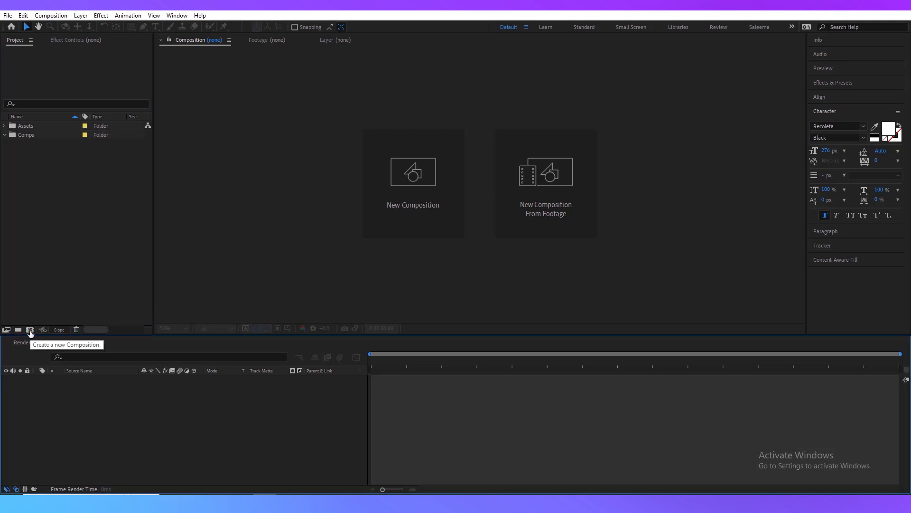
- Create a new 1920x1080, 24 fps composition named Hello
click(30, 329)
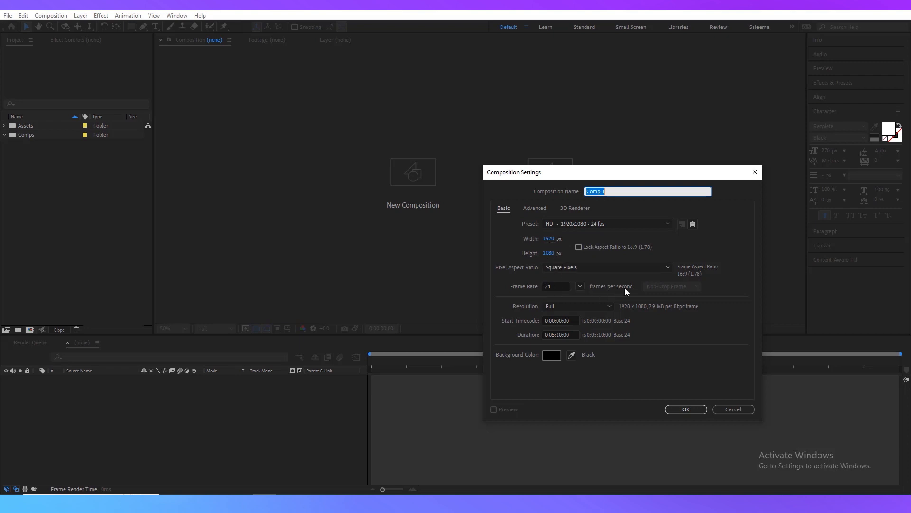
drag(611, 191, 587, 192)
text(Hello)
click(685, 409)
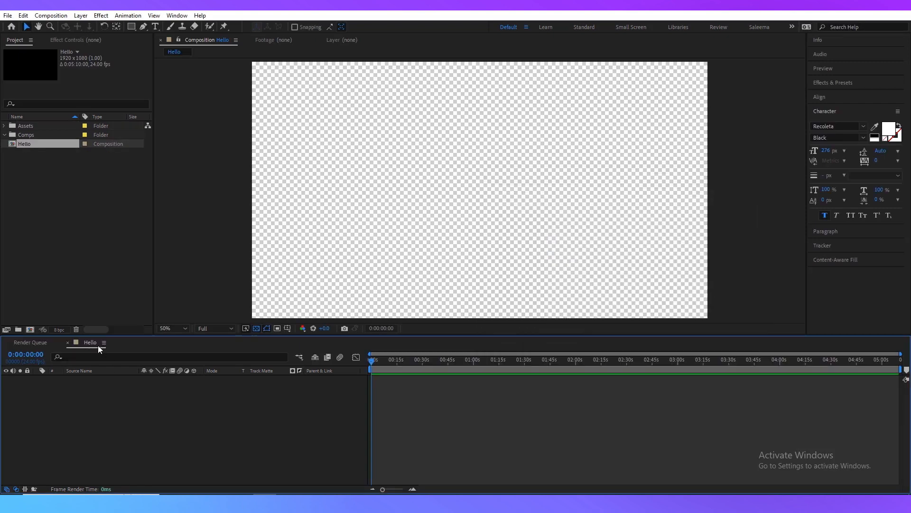
- Review the Hello composition's settings and close them without changes
right_click(98, 344)
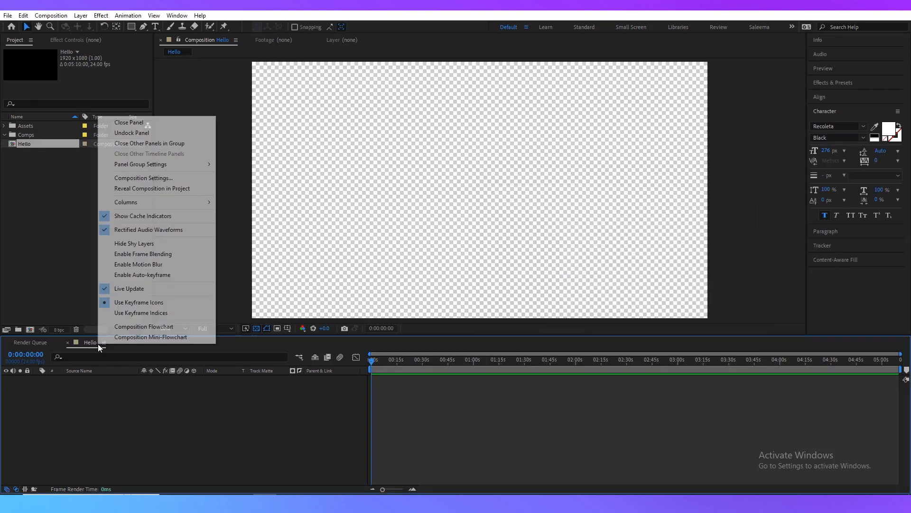
click(141, 179)
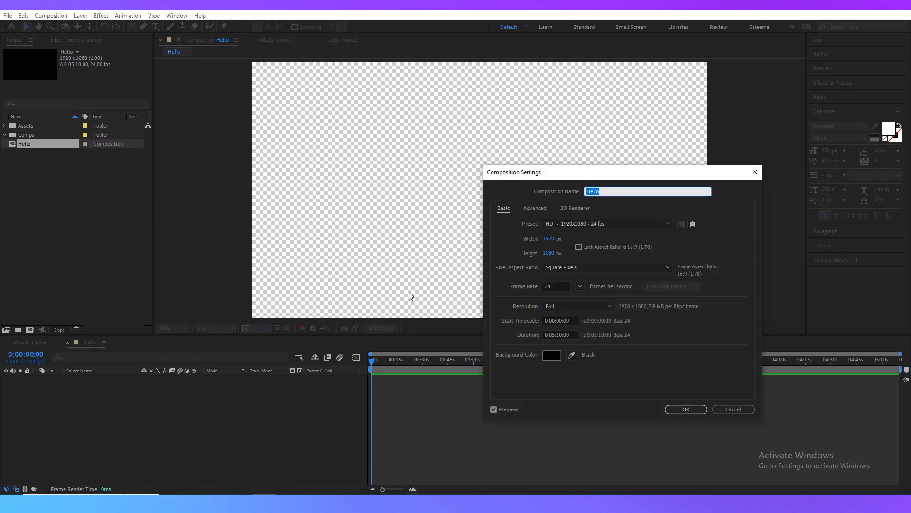
click(680, 409)
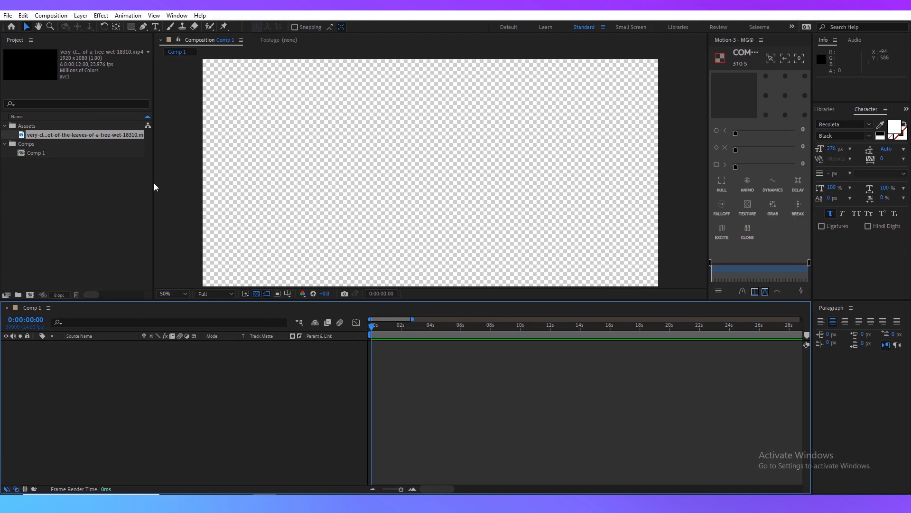
- Add the wet tree leaves video to the Comp 1 timeline and move the playhead to the clip's end
drag(74, 137, 98, 425)
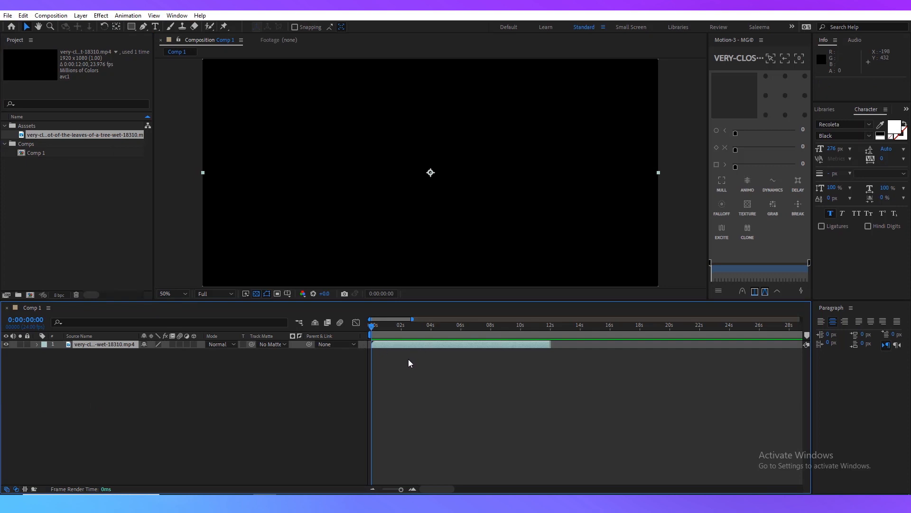
key(minus)
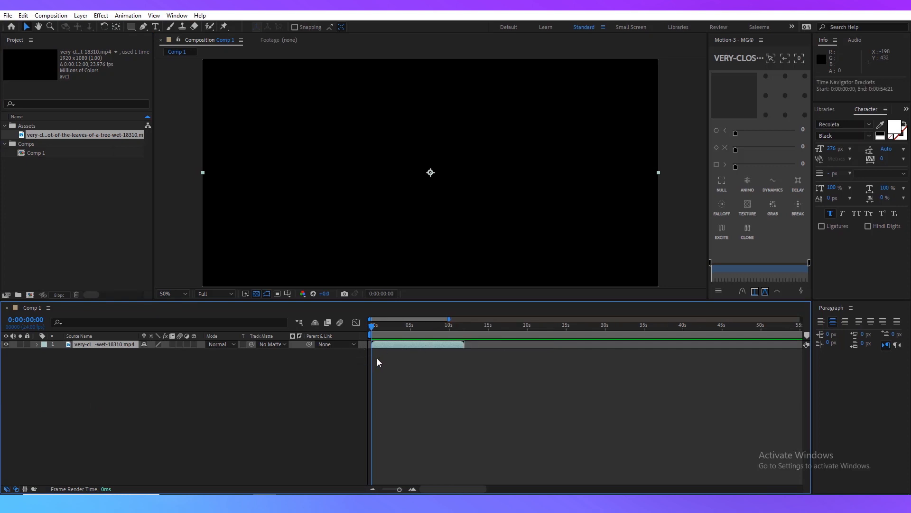
scroll(378, 359, up, 1)
scroll(469, 375, down, 1)
scroll(381, 358, up, 1)
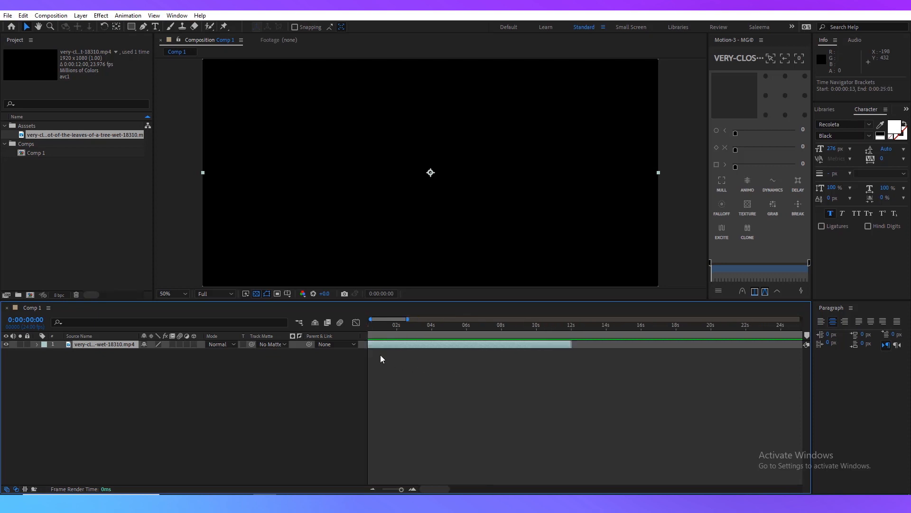
key(o)
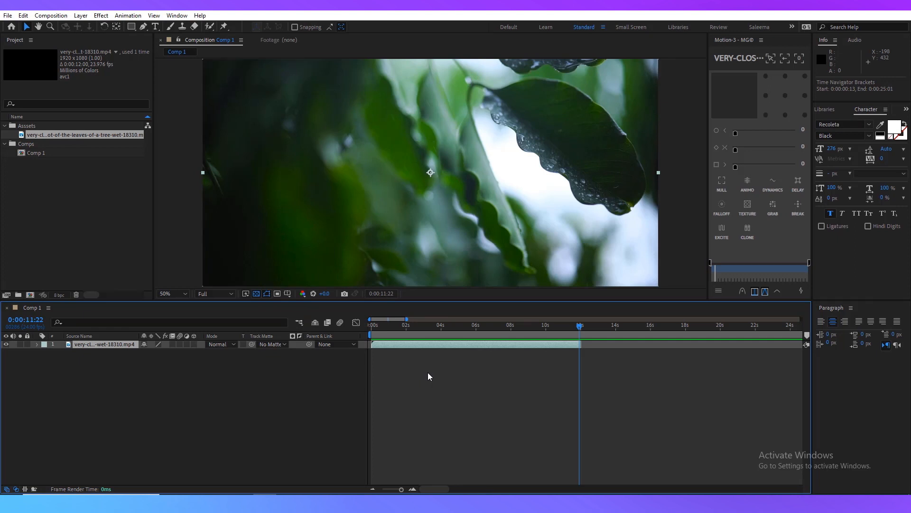
- Add a text layer reading "Hello" over the leaf footage and nudge it slightly up and to the right
click(476, 405)
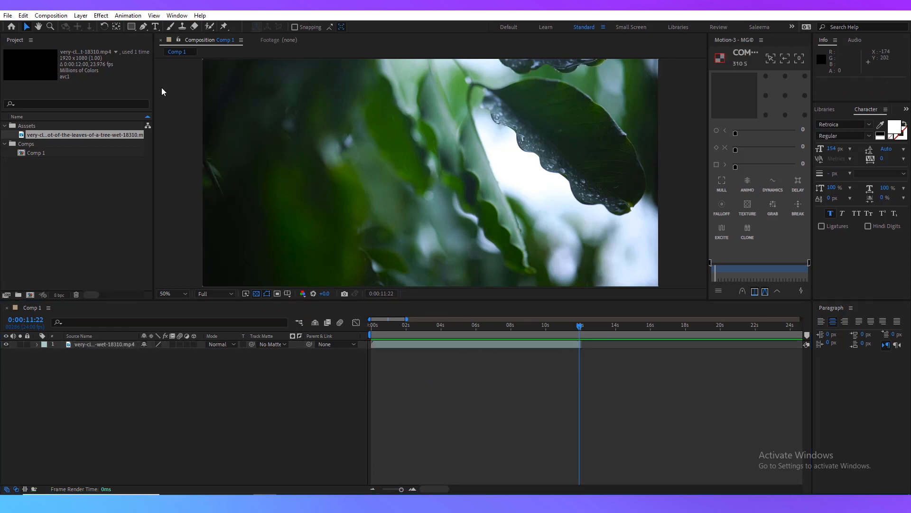
click(155, 27)
click(405, 178)
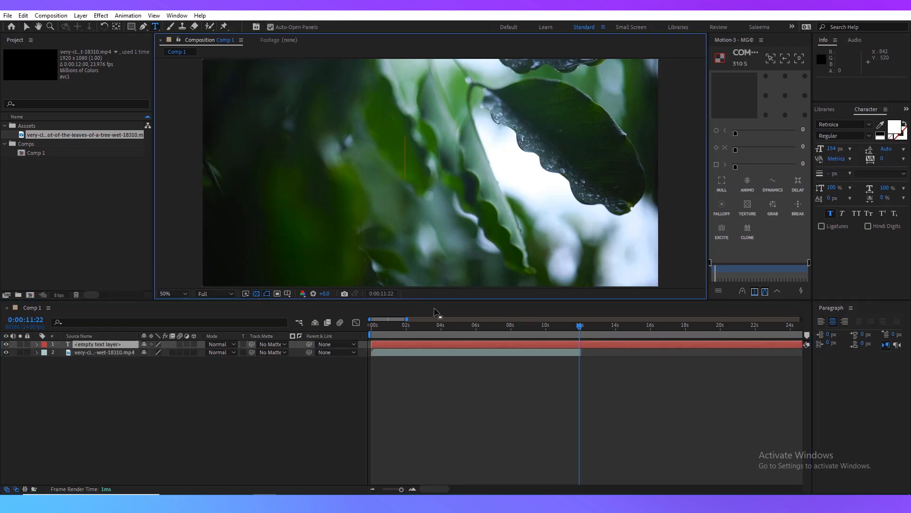
text(Hello)
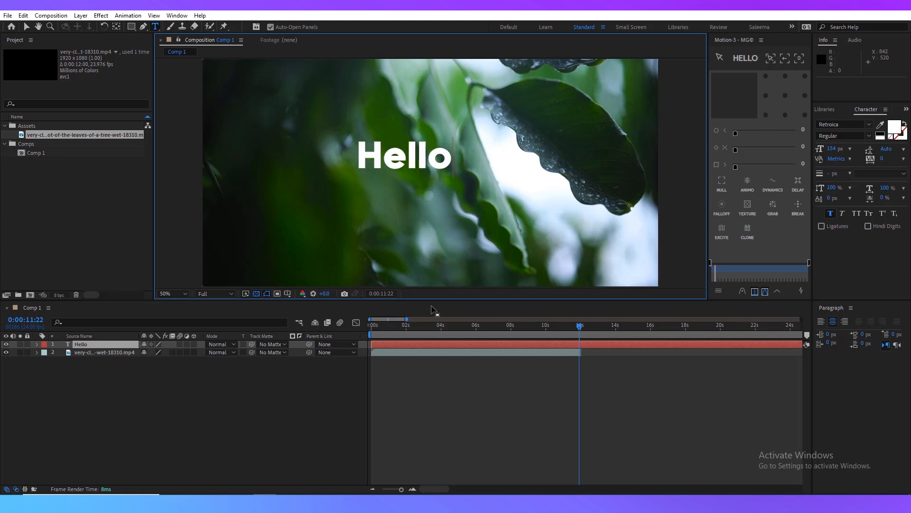
drag(420, 282, 433, 279)
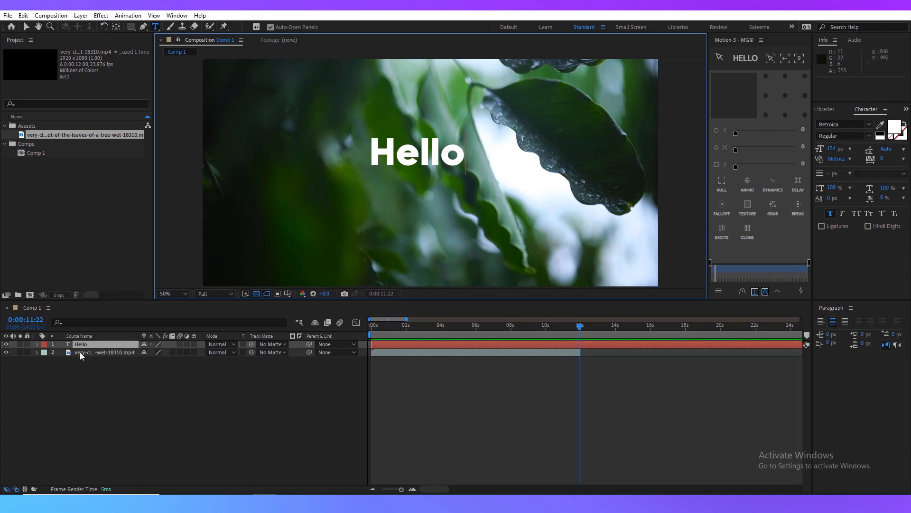
- Try the Hello text layer beneath the leaf footage and return it to the top of the layer stack
drag(80, 345, 83, 370)
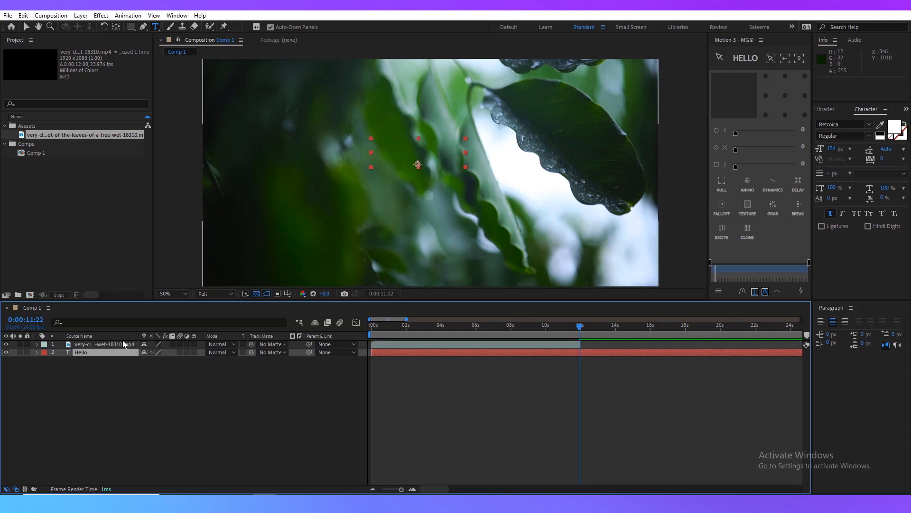
key(Return)
drag(98, 347, 101, 341)
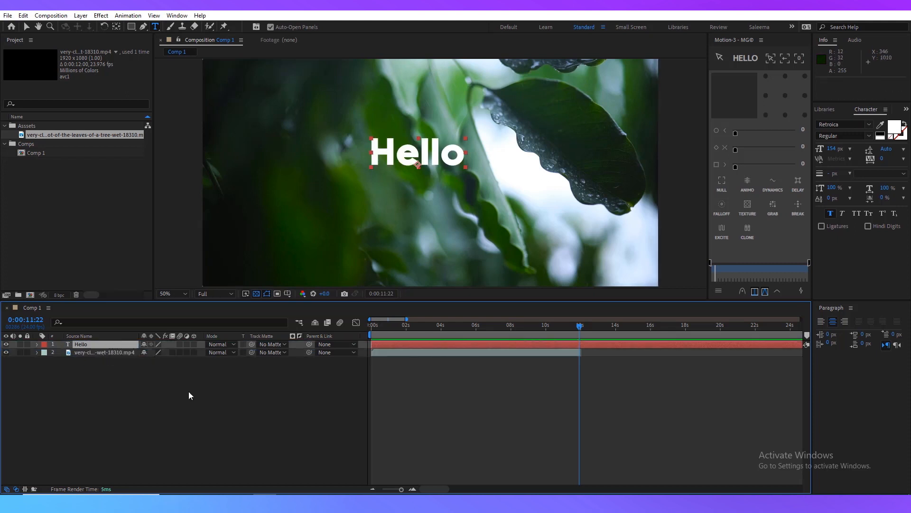
- Preview the composition from its start and lower the preview resolution to Half
key(Home)
key(minus)
key(space)
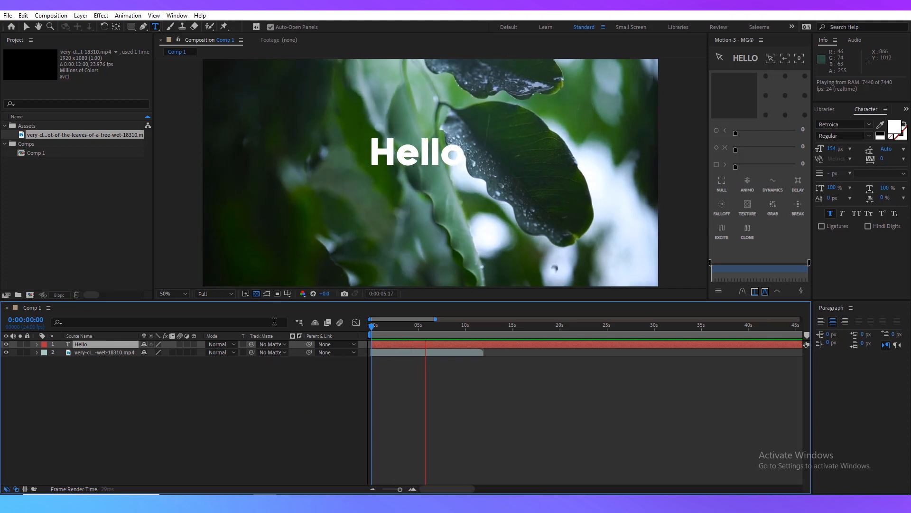
click(231, 294)
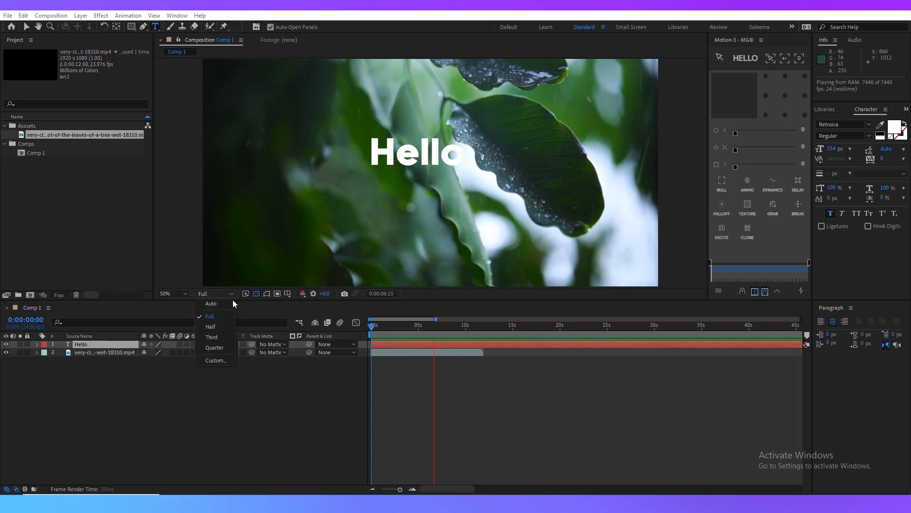
click(209, 326)
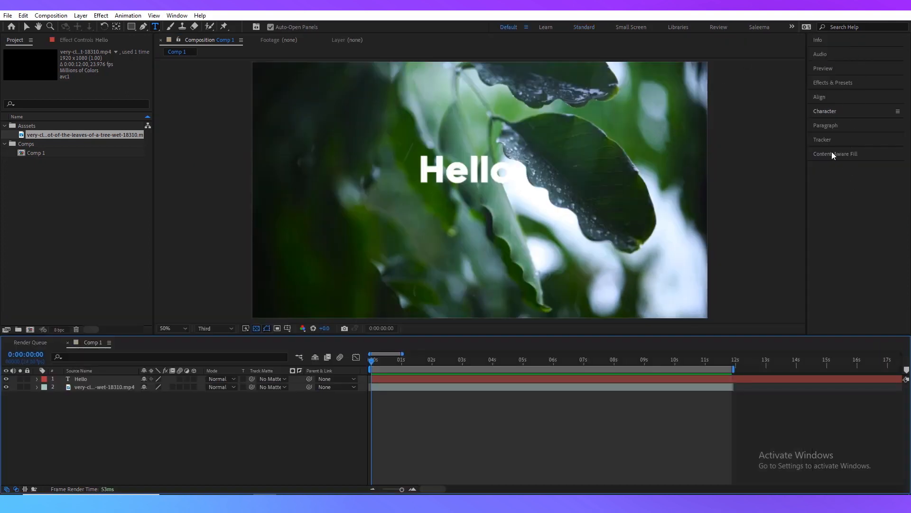
- Change the font of the Hello text to Recoleta
click(825, 111)
double_click(425, 379)
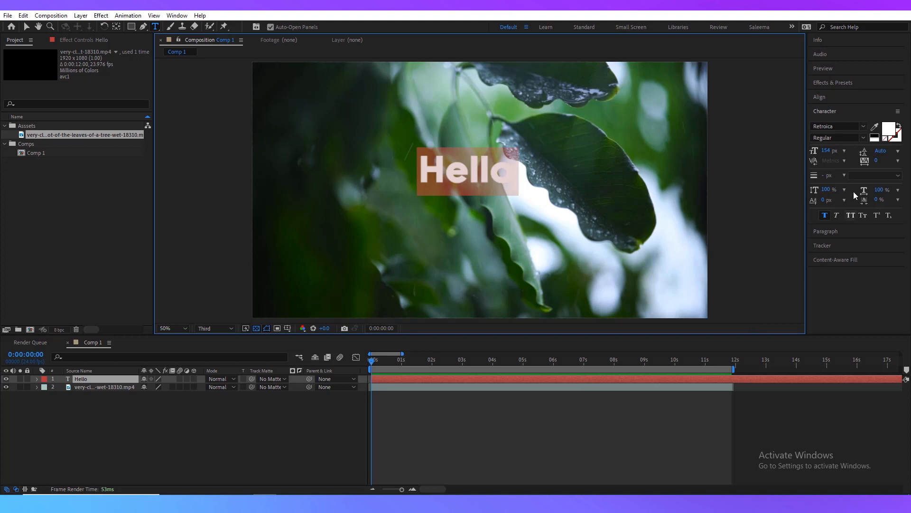
click(862, 125)
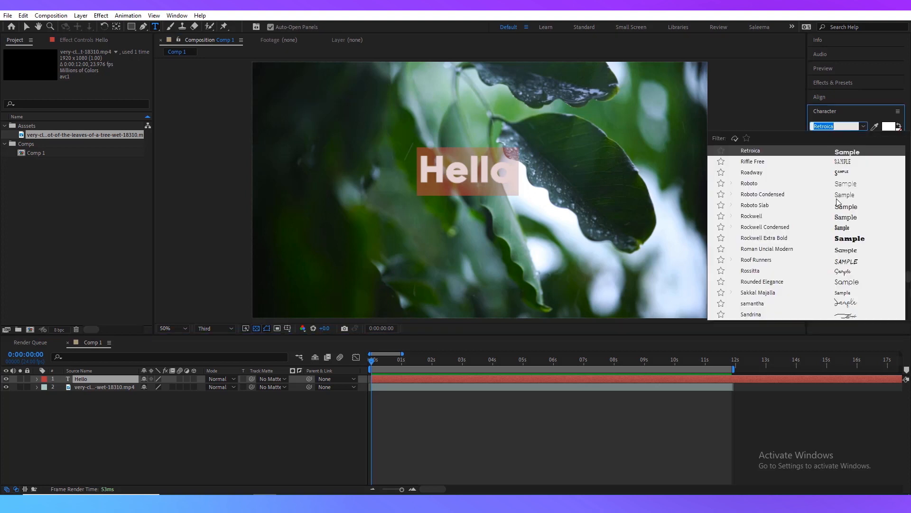
scroll(785, 199, up, 1)
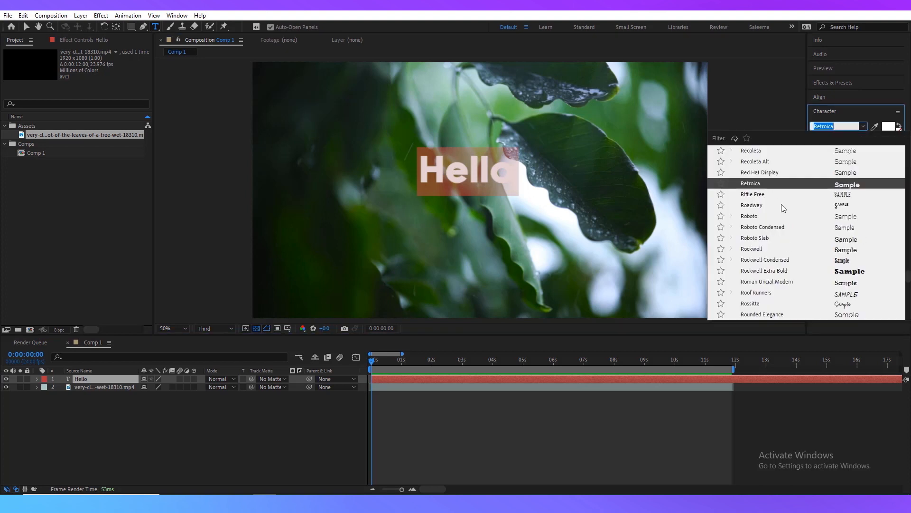
scroll(774, 193, up, 1)
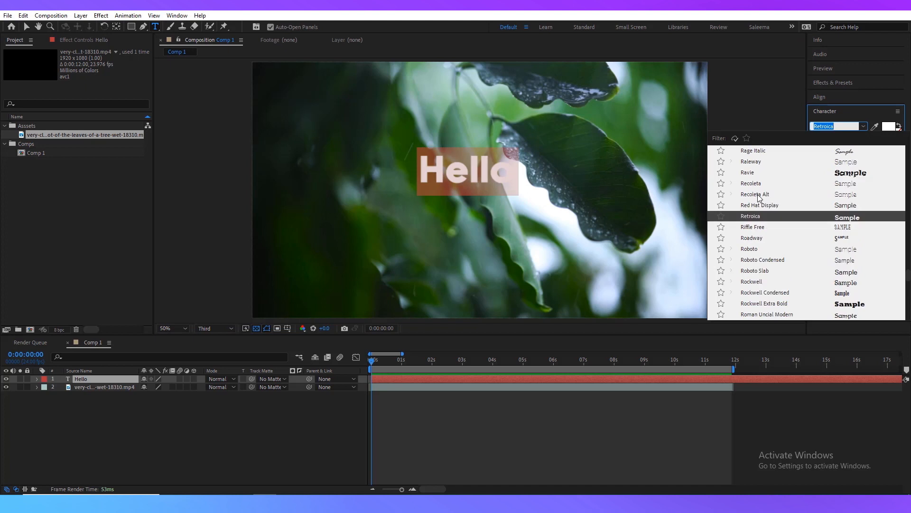
click(752, 186)
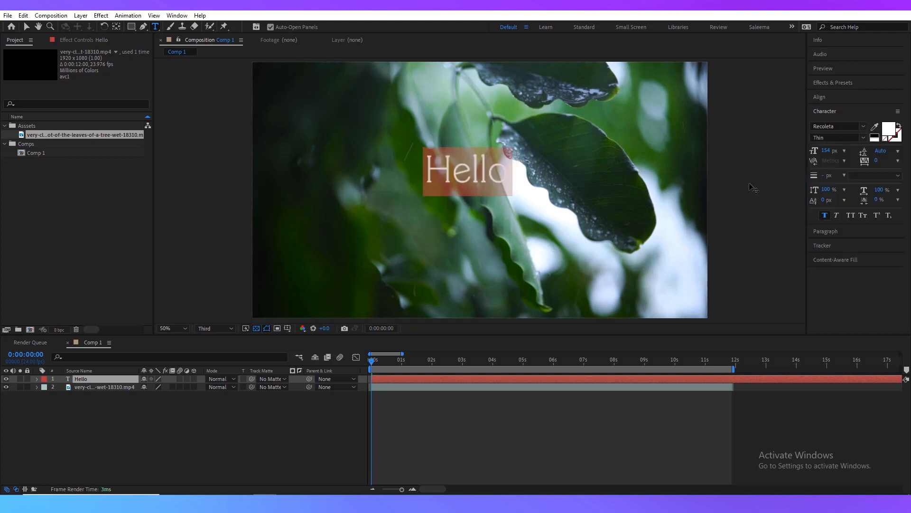
- Set the Hello text's font style to Bold and its size to 276 px
click(864, 137)
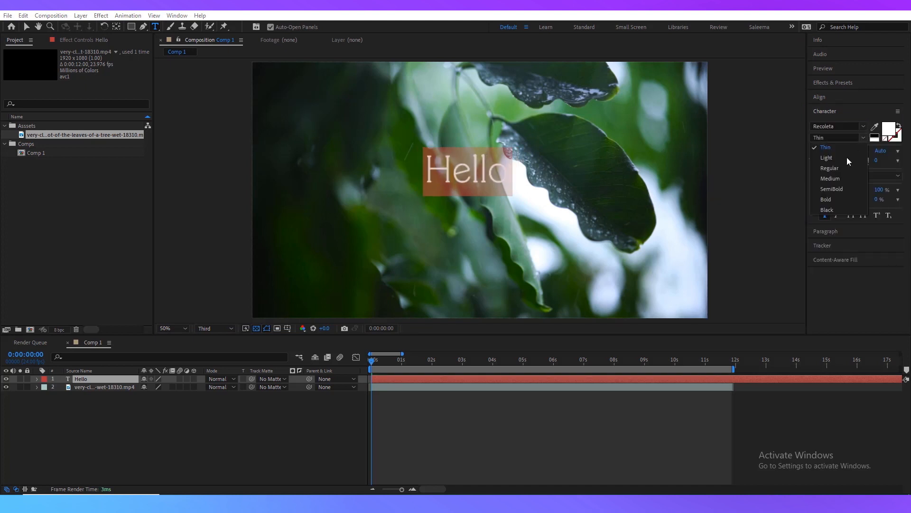
click(831, 200)
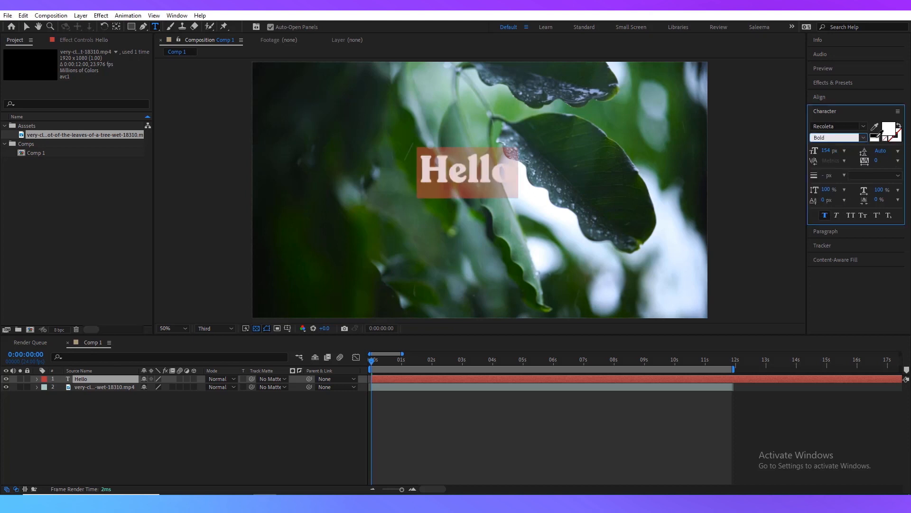
drag(827, 151, 901, 162)
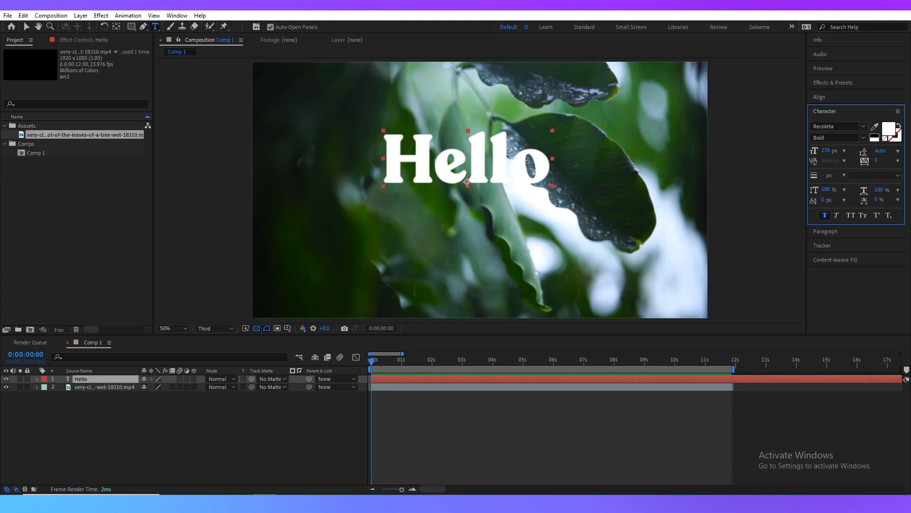
- Center the Hello text vertically and horizontally in the composition
click(846, 97)
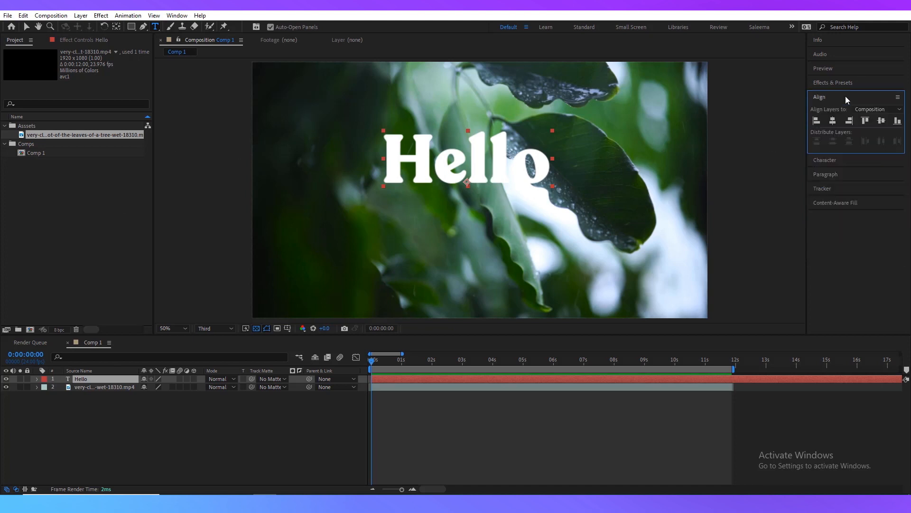
click(882, 121)
click(833, 123)
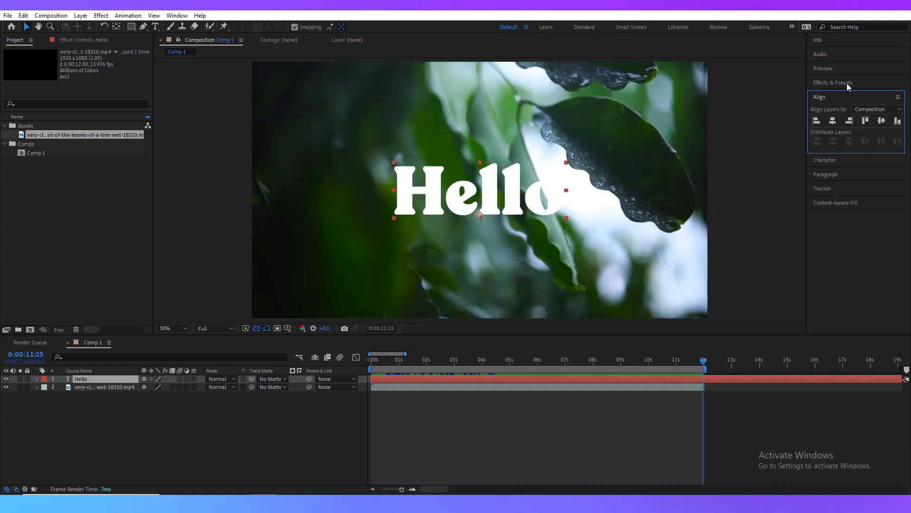
- Find the Drop Shadow effect by searching for "drop" and apply it to the Hello text layer
click(848, 83)
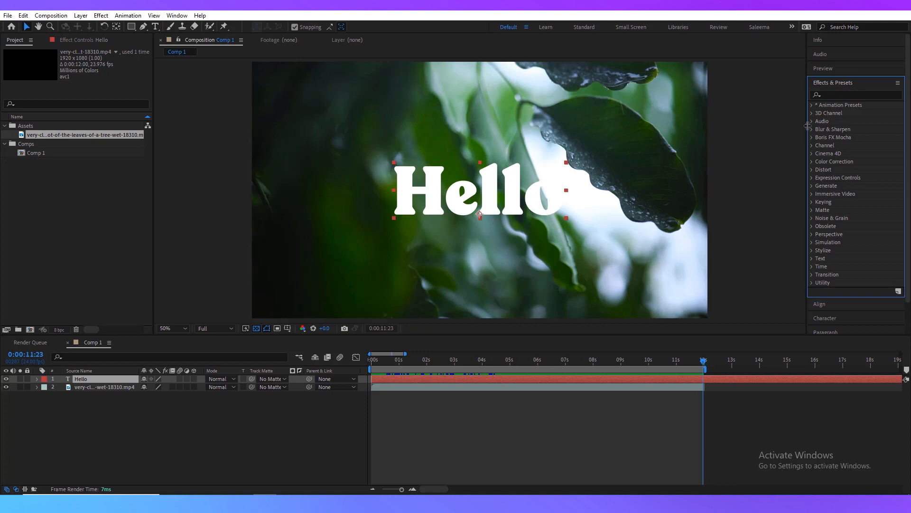
click(830, 97)
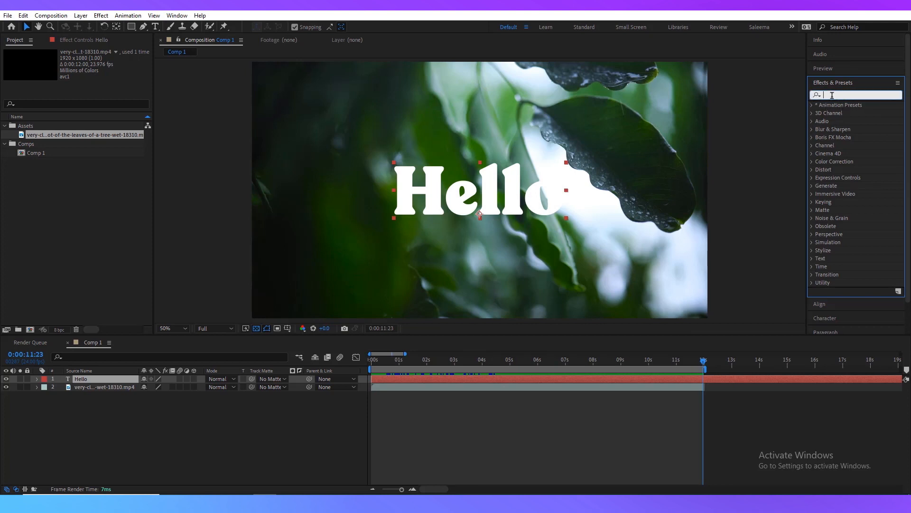
text(dr)
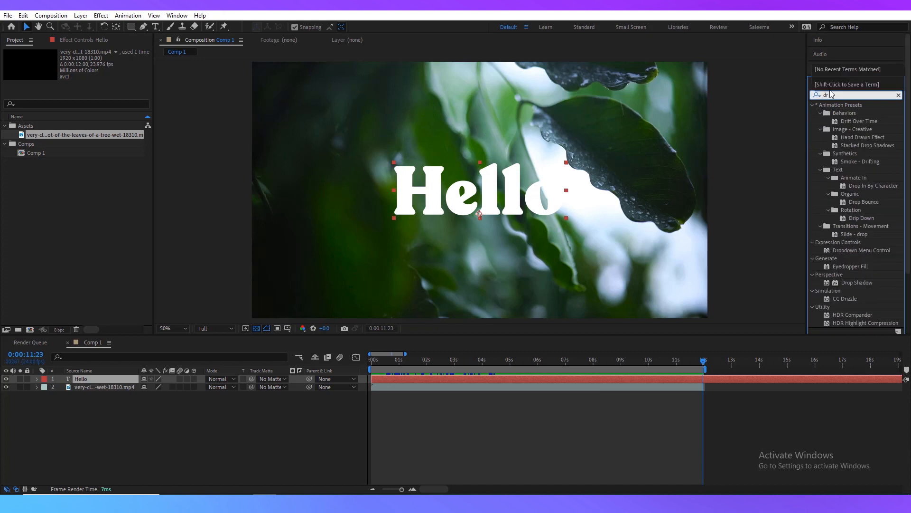
text(op)
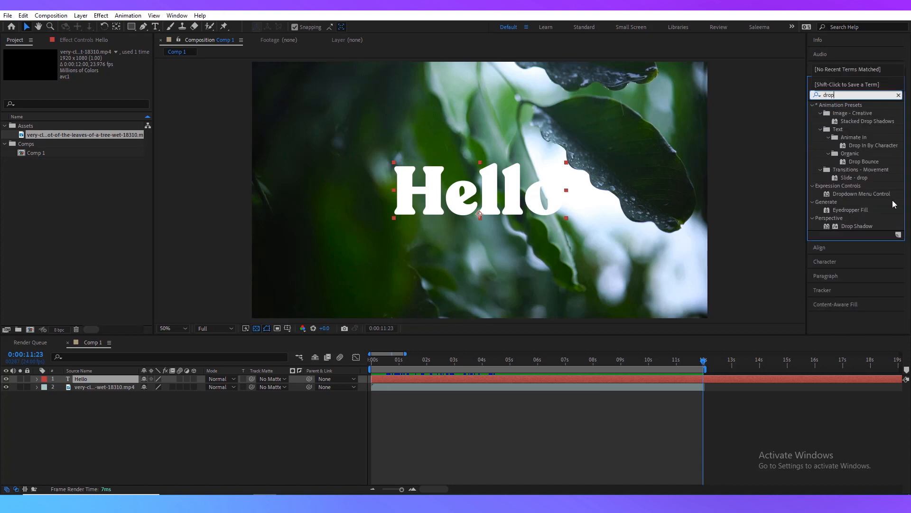
drag(860, 226, 612, 377)
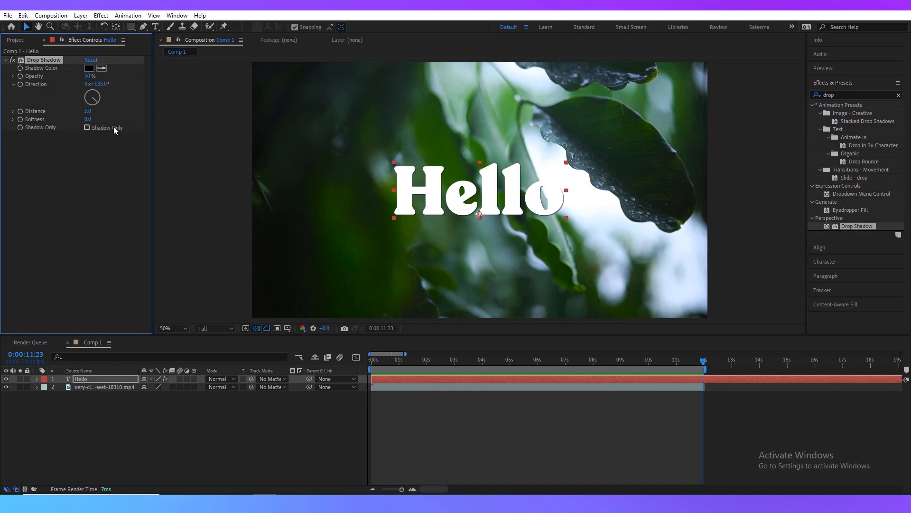
- Set the Hello text's drop shadow to a distance of 10, 81% opacity and a direction of 138°
drag(88, 111, 90, 111)
drag(88, 76, 101, 76)
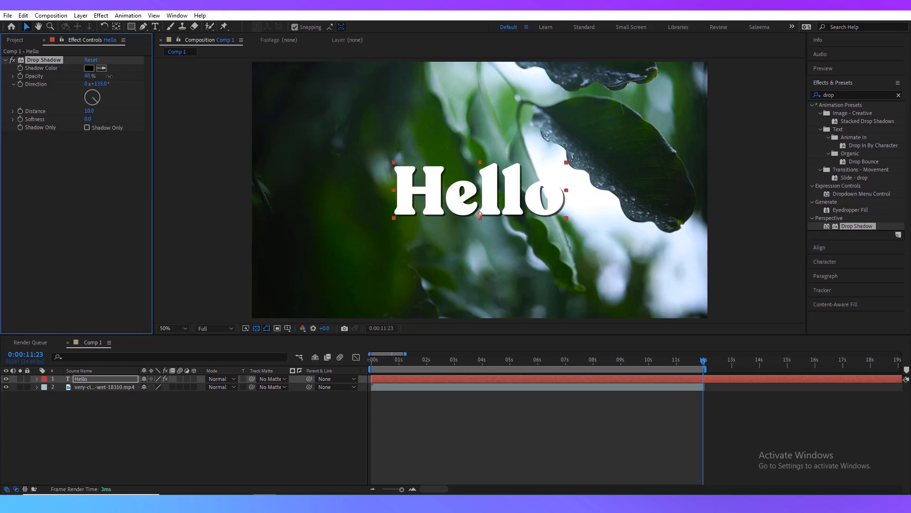
drag(125, 77, 96, 102)
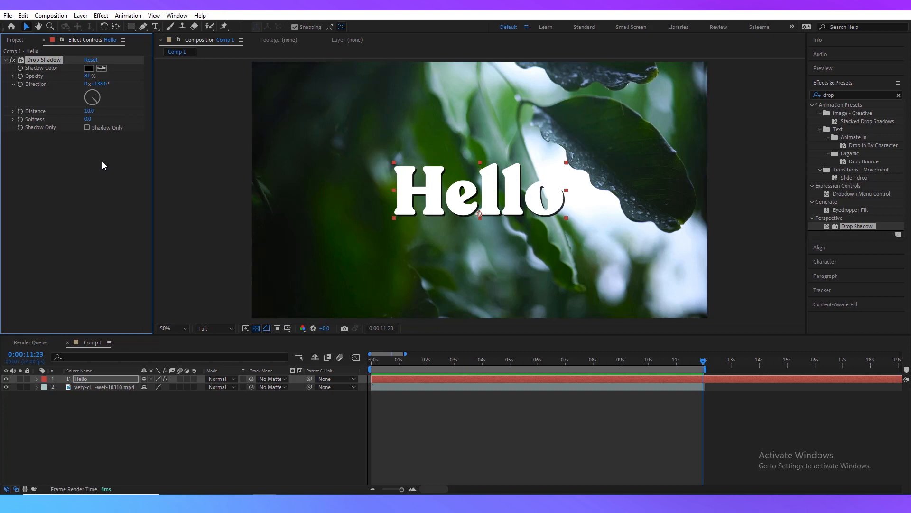
- Expand the Hello layer's Transform properties and add a Scale keyframe at 0 seconds
click(18, 41)
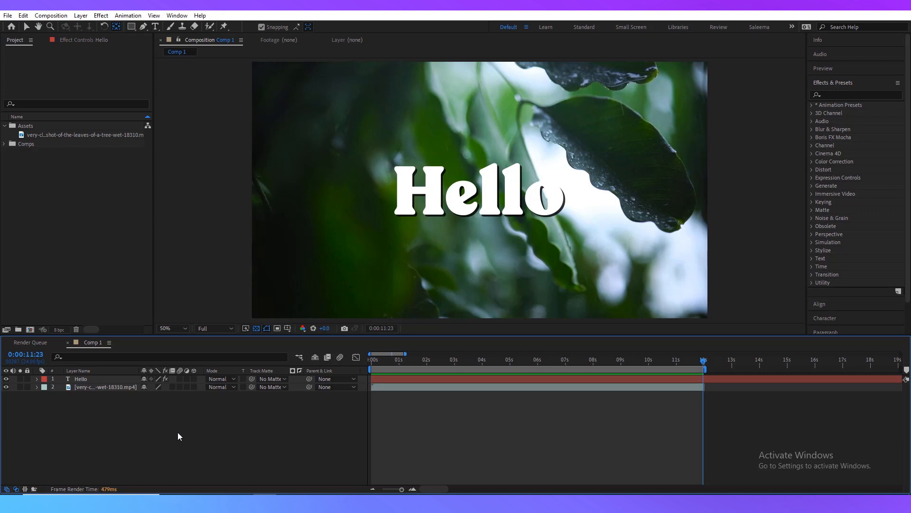
click(37, 379)
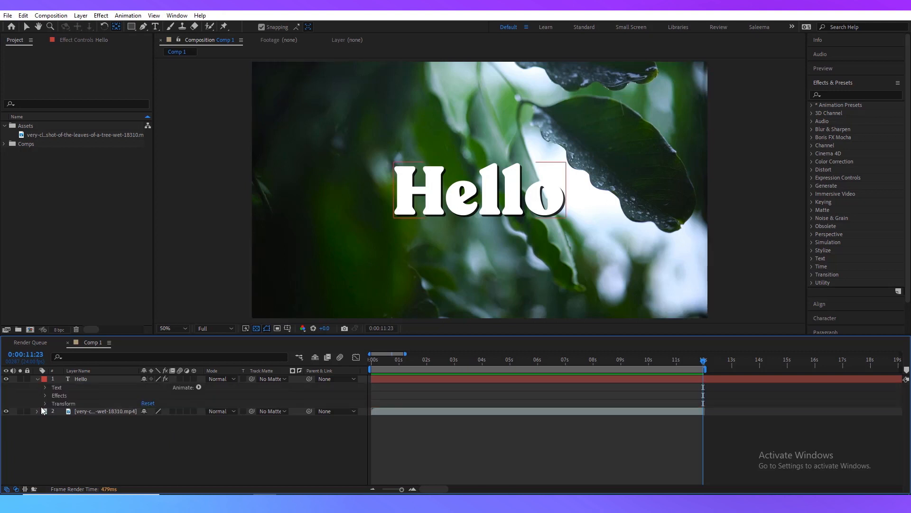
click(45, 403)
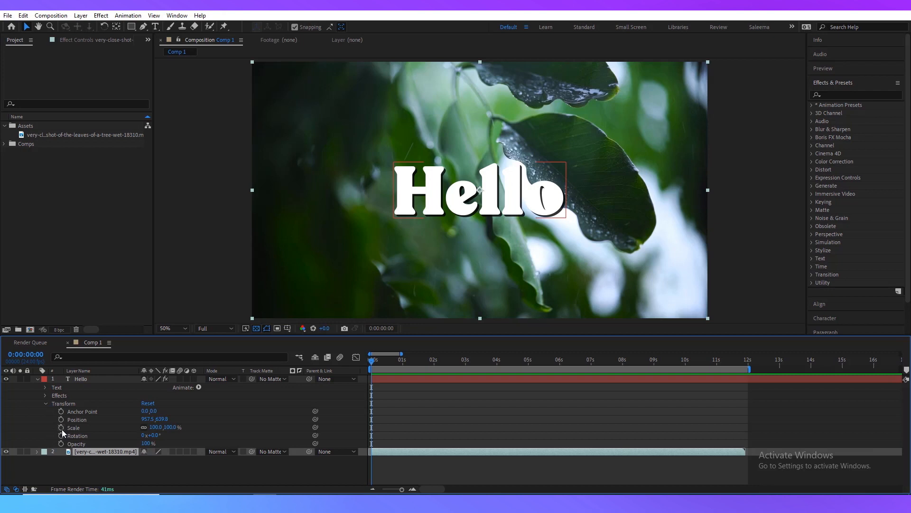
click(61, 427)
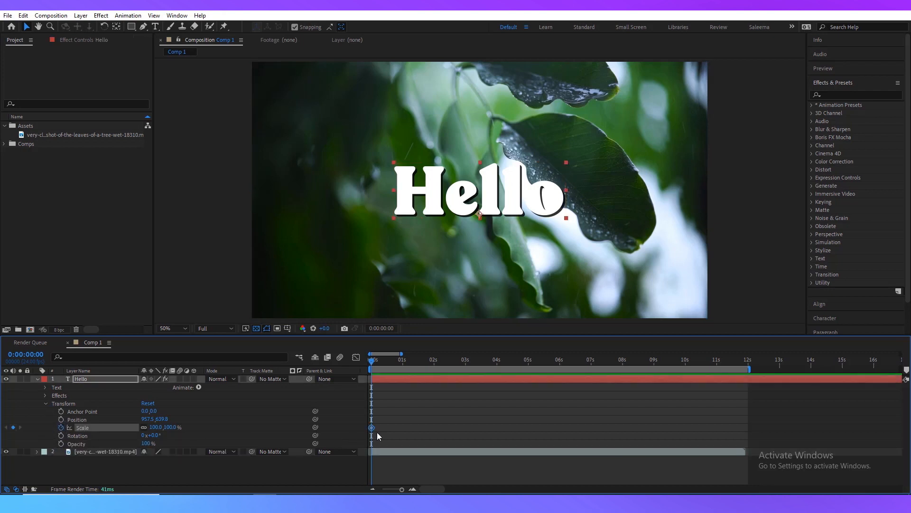
- Set the Hello layer's Scale to 122% at the 1-second mark to create a second keyframe
drag(373, 365, 398, 364)
click(403, 366)
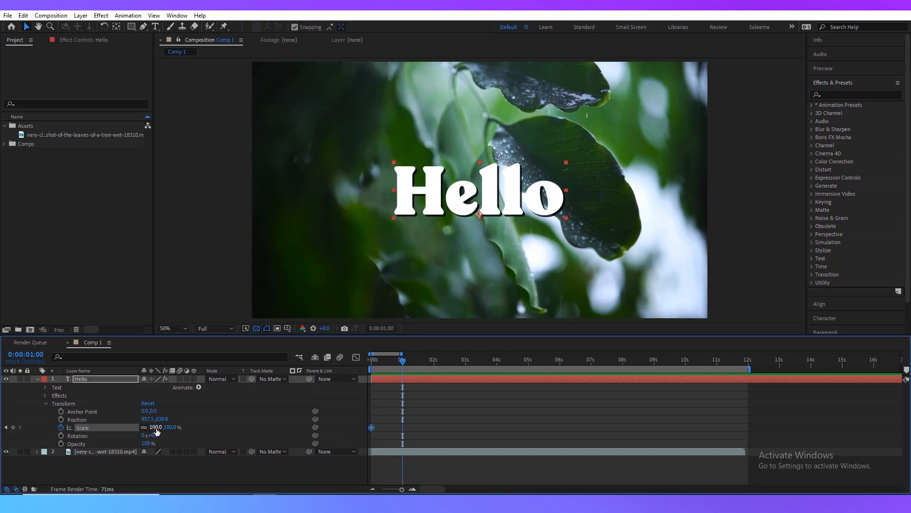
drag(156, 430, 165, 428)
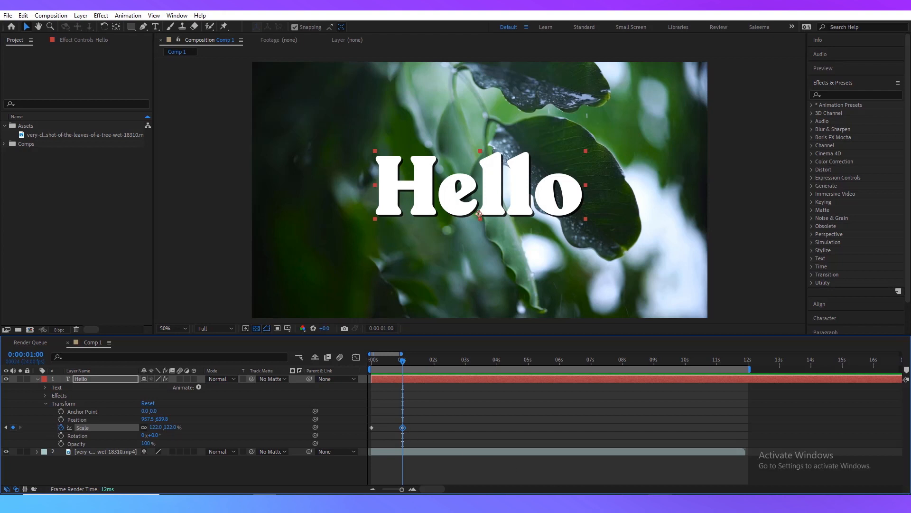
- Check the Hello layer's Scale keyframes at 1 second and 0 seconds and preview the animation from the start
click(387, 437)
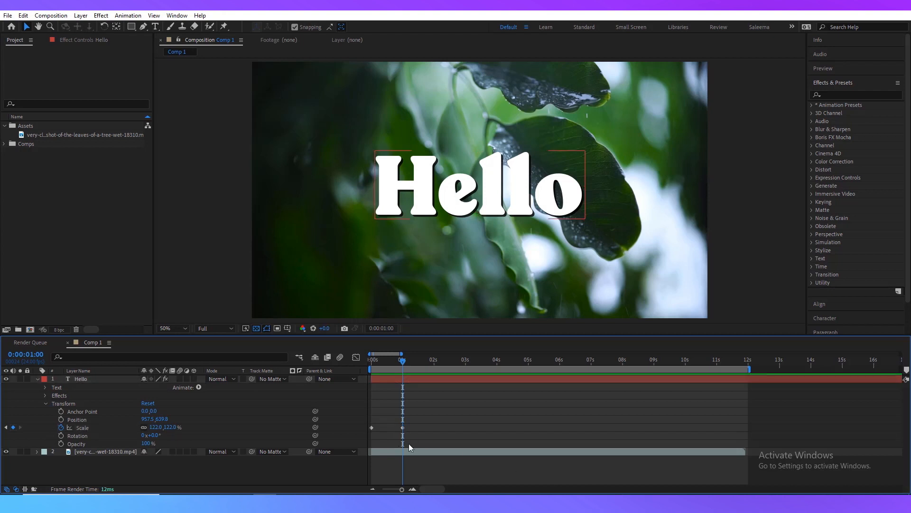
click(403, 427)
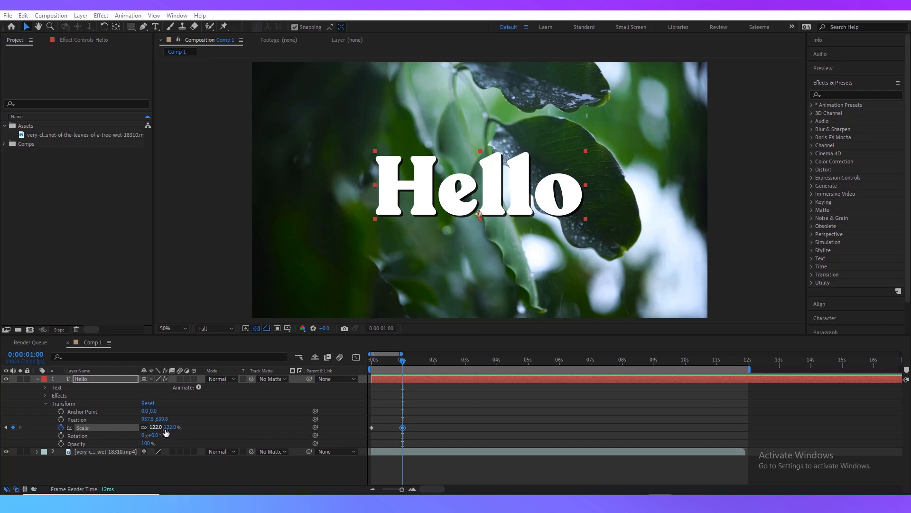
drag(375, 365, 365, 393)
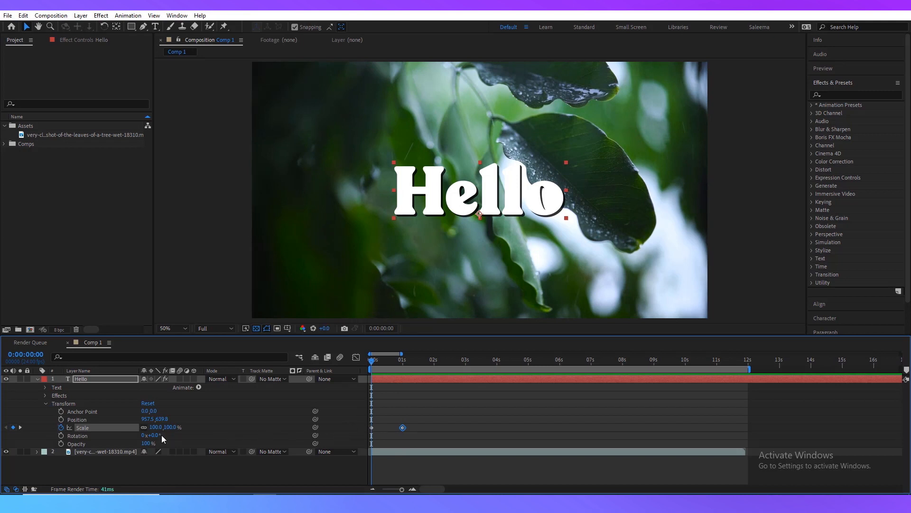
drag(371, 364, 372, 442)
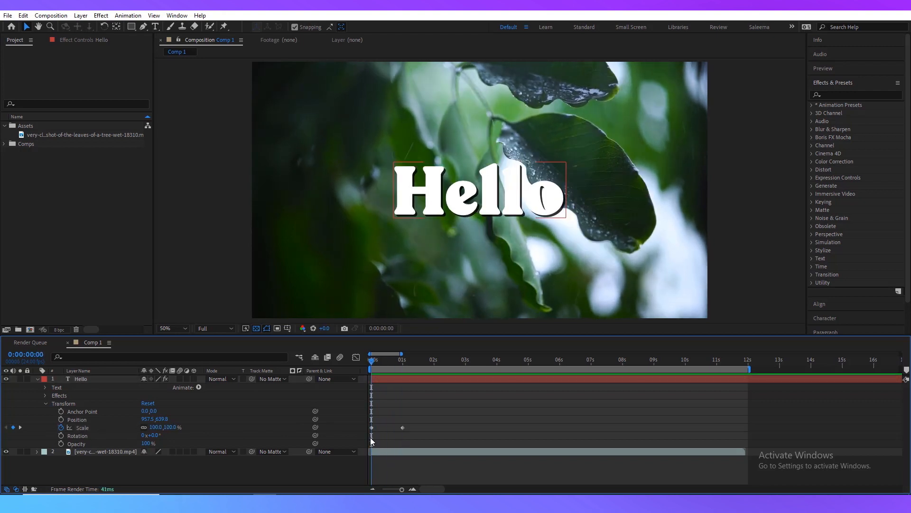
key(space)
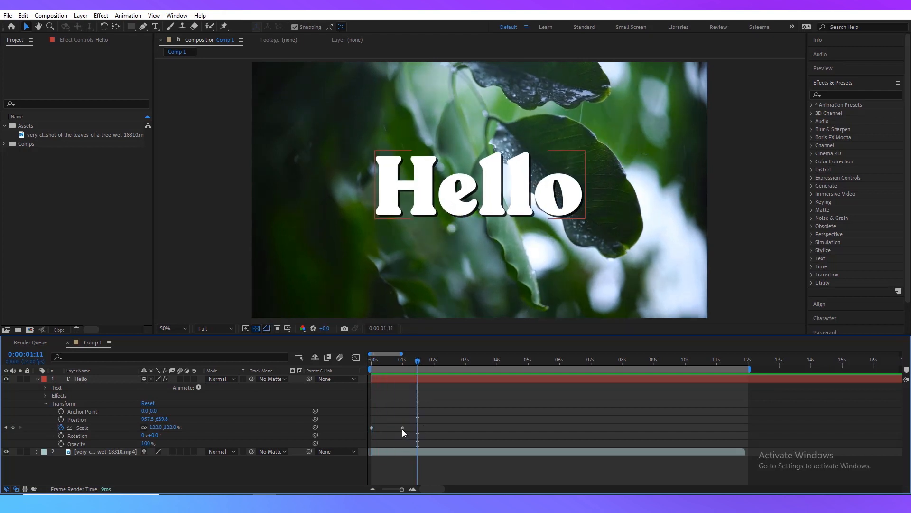
- Move the Hello layer's second Scale keyframe earlier to 0:00:00:14 and preview the faster animation from the start
mouse_move(403, 428)
click(403, 428)
drag(403, 429, 390, 428)
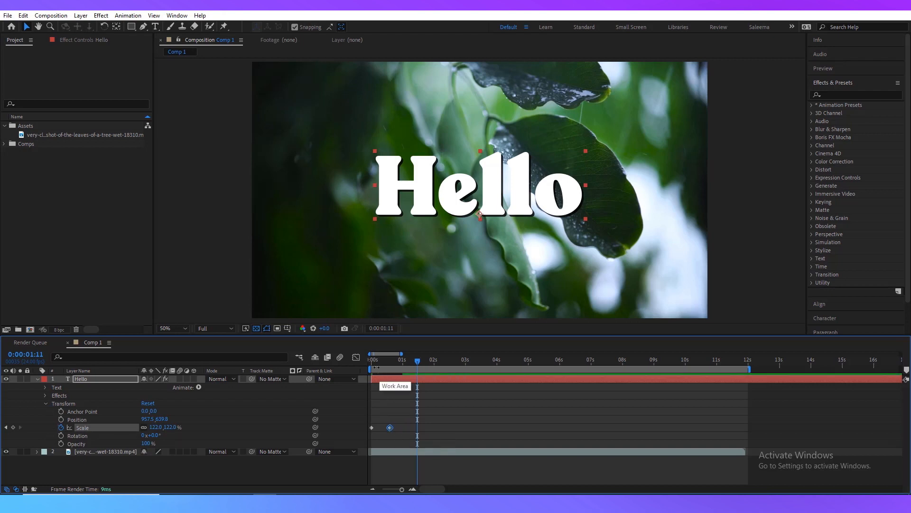
click(371, 362)
key(space)
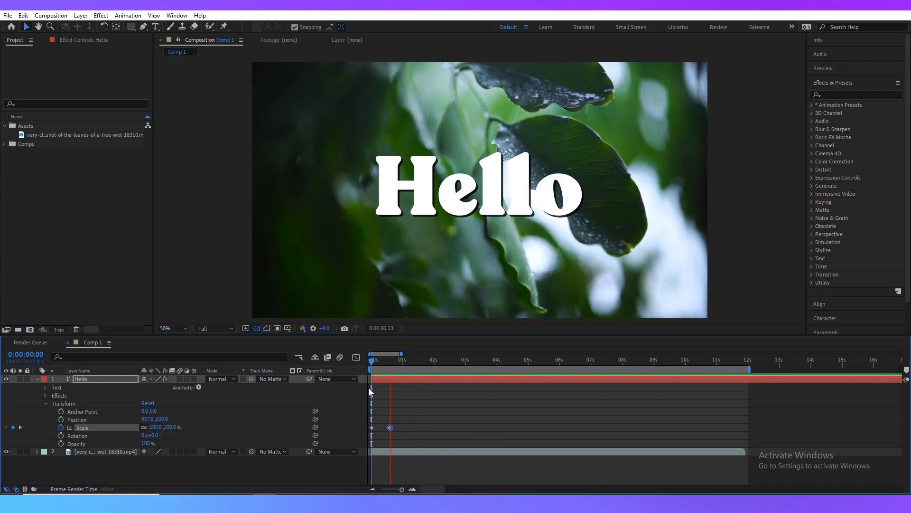
key(space)
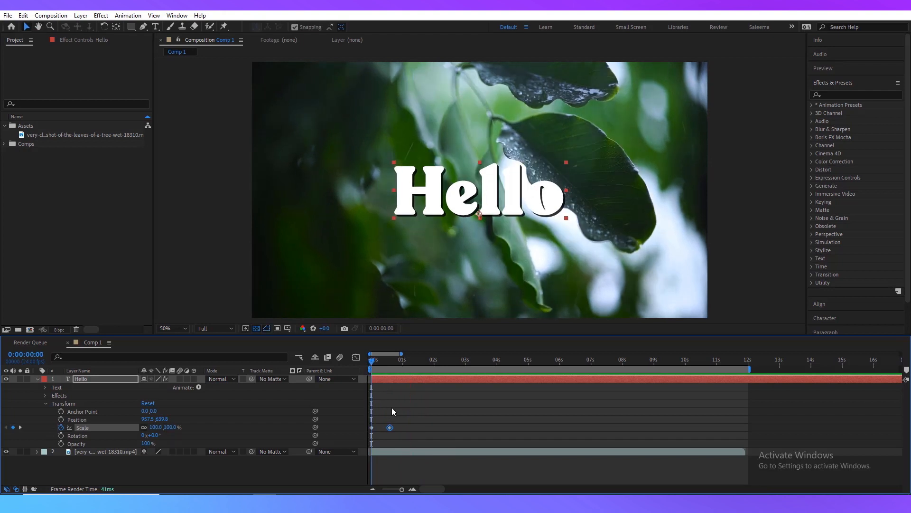
key(space)
key(space)
- Move the second Scale keyframe out to 0:00:01:16 and preview the slower animation from the start
mouse_move(391, 429)
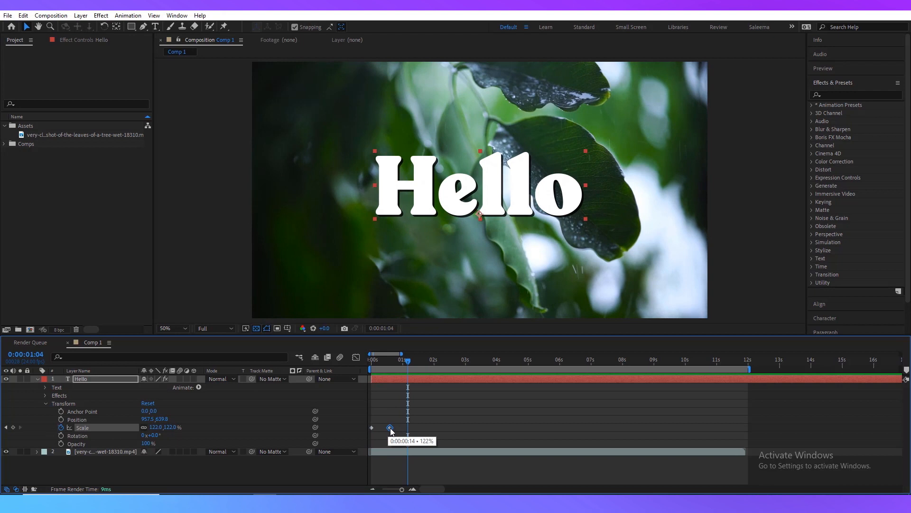
drag(392, 432, 424, 432)
key(Home)
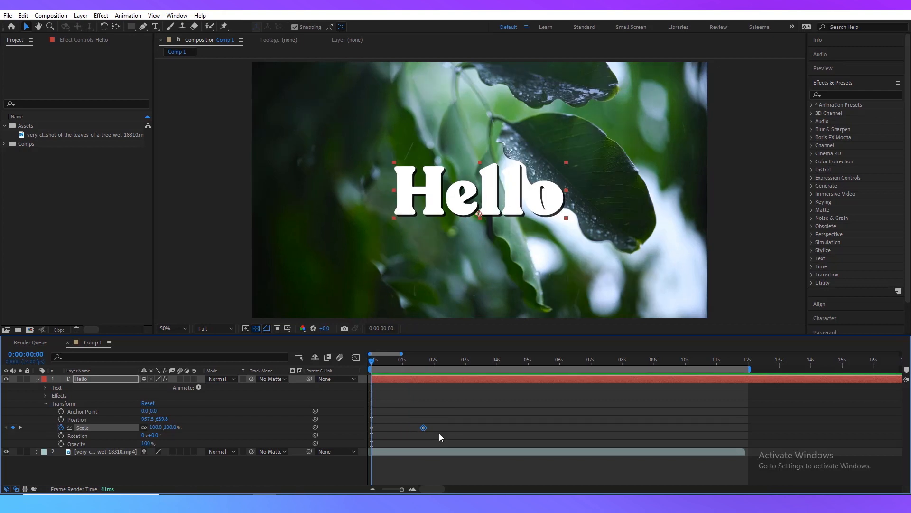
key(space)
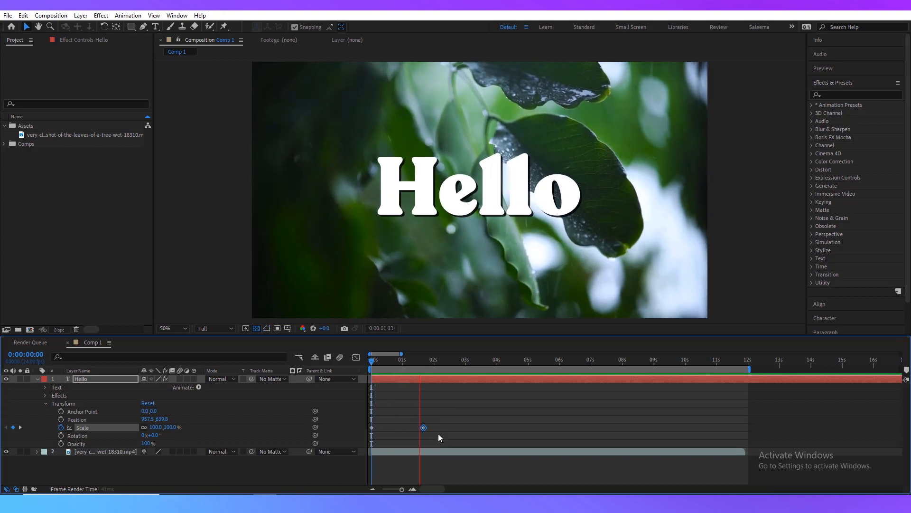
key(space)
- Move the second Scale keyframe back to just before 1 second and preview the animation
drag(424, 429, 397, 436)
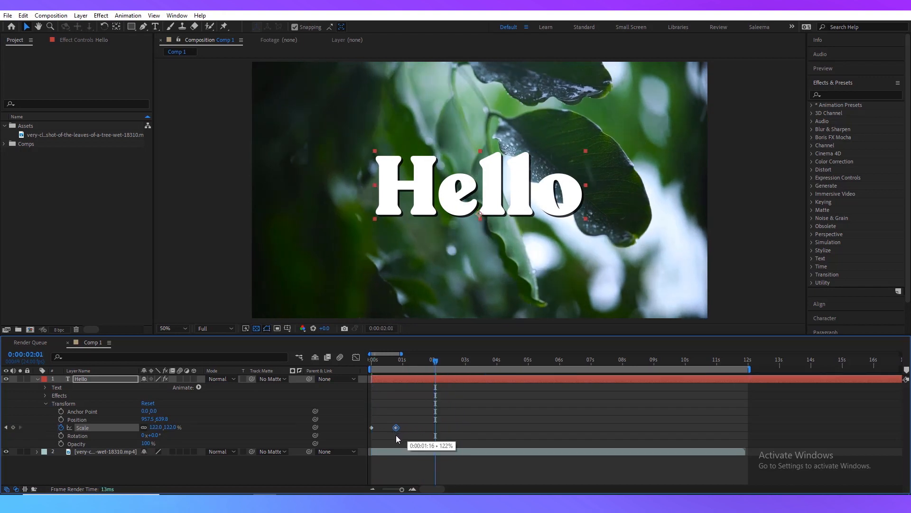
drag(375, 363, 363, 371)
key(space)
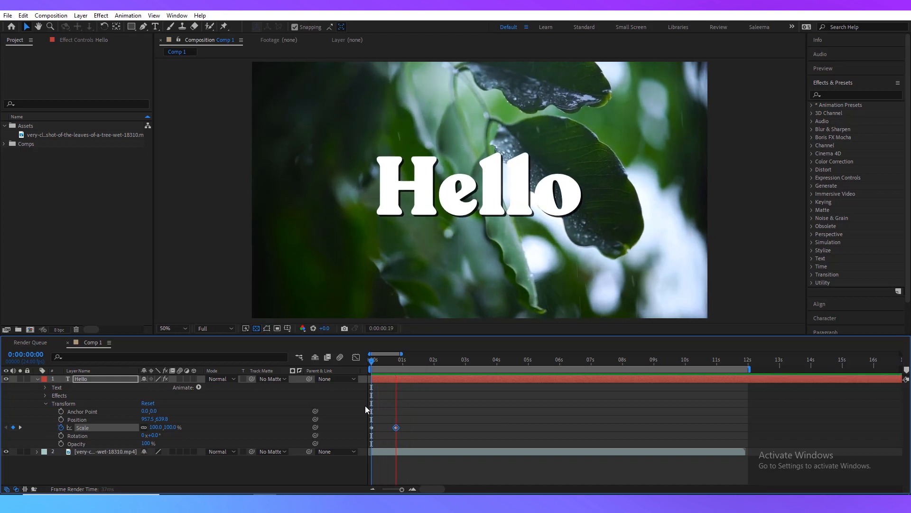
key(space)
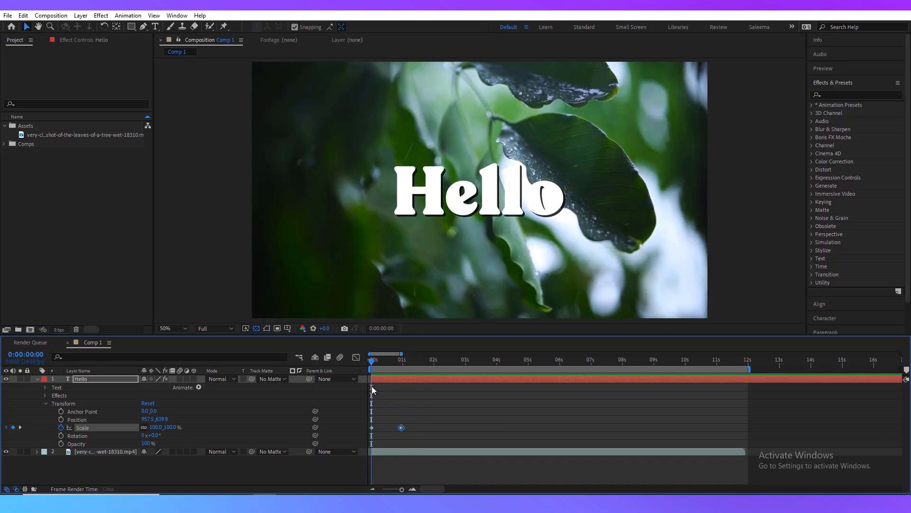
key(space)
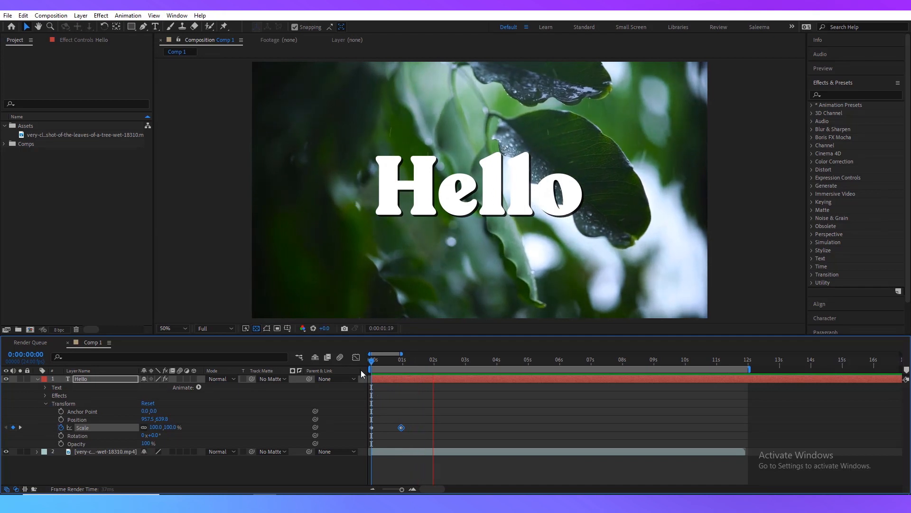
key(space)
- Apply Easy Ease to both of the Hello layer's Scale keyframes and play the animation
click(413, 417)
drag(413, 421, 370, 436)
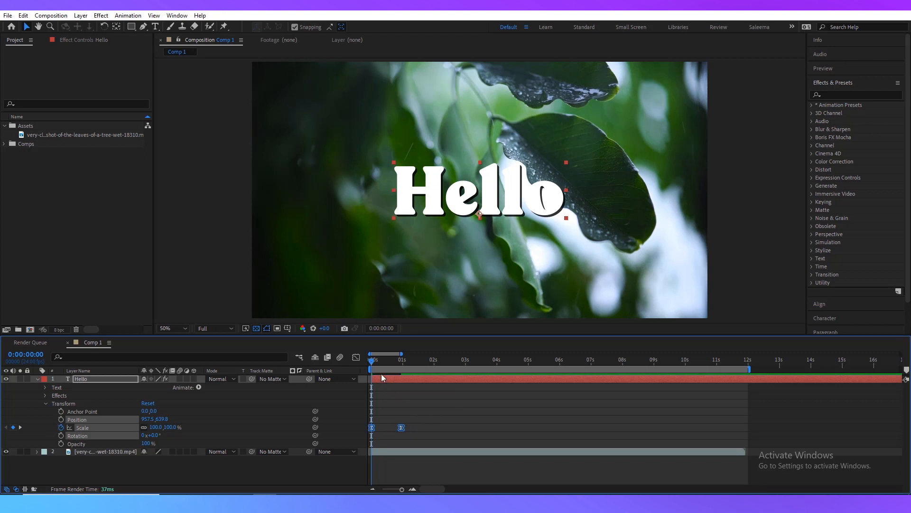
key(space)
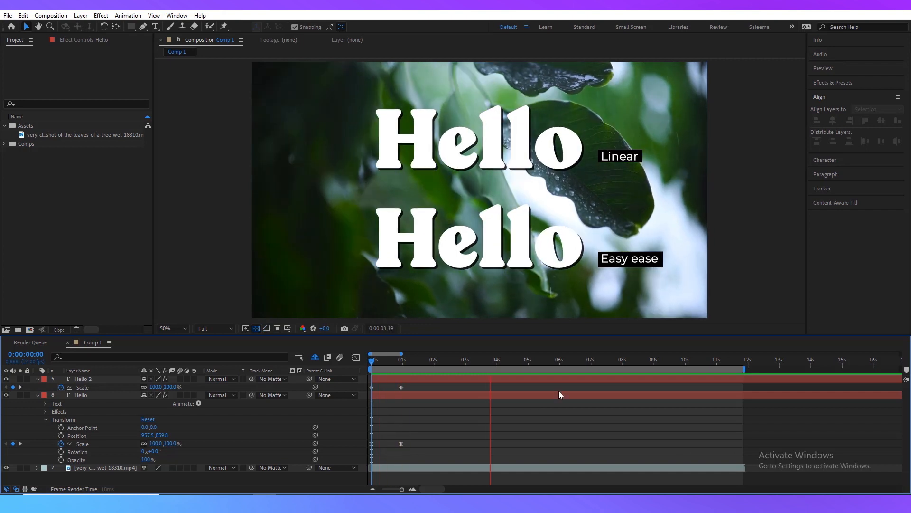
- Shorten the work area to end shortly before 2 seconds and preview the Linear and Easy ease titles together
key(space)
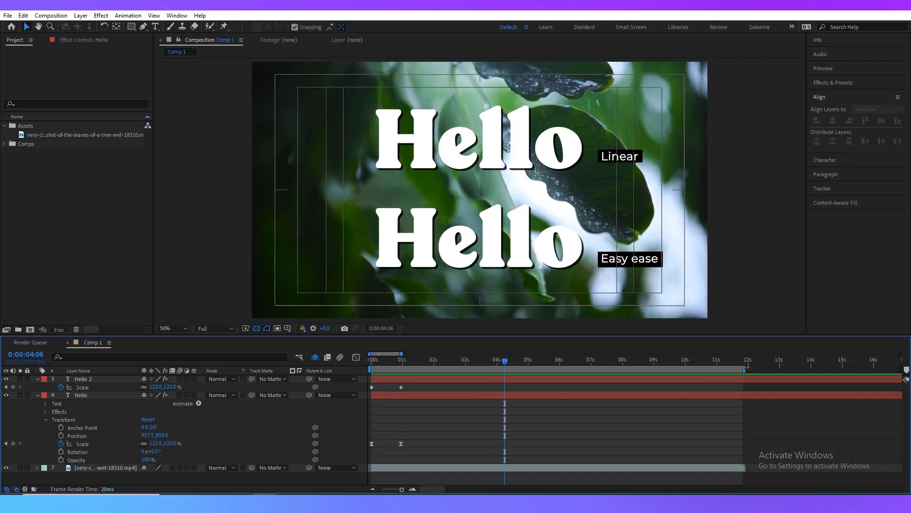
drag(745, 368, 426, 390)
key(space)
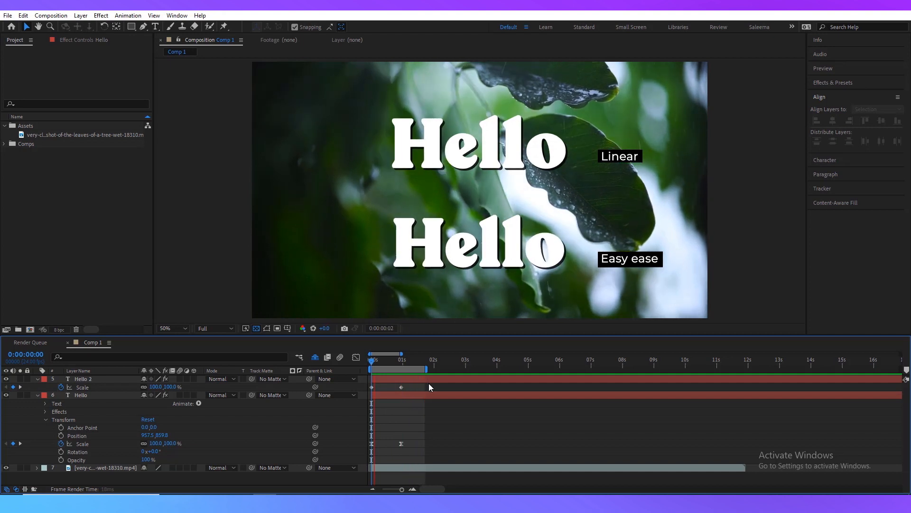
key(space)
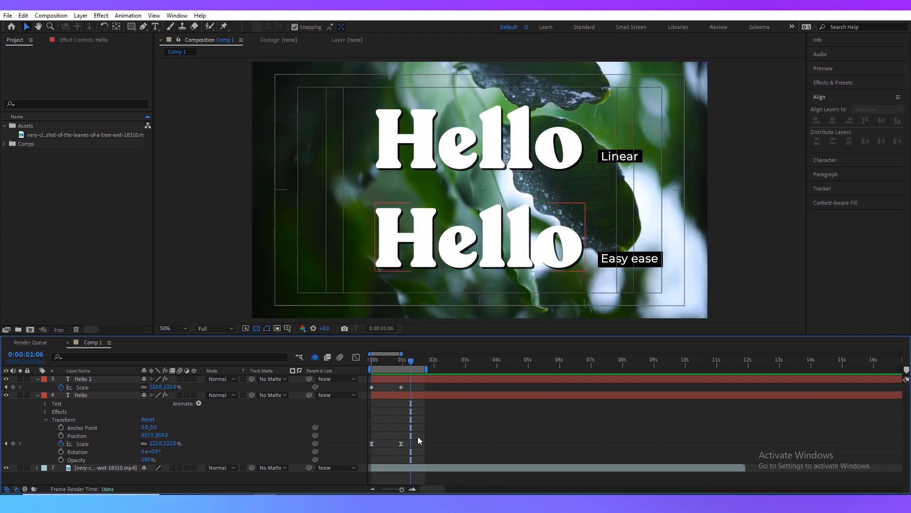
- Reshape the Easy ease Hello layer's Scale speed curve in the Graph Editor so it peaks early and tapers off, and preview it
drag(418, 435, 361, 452)
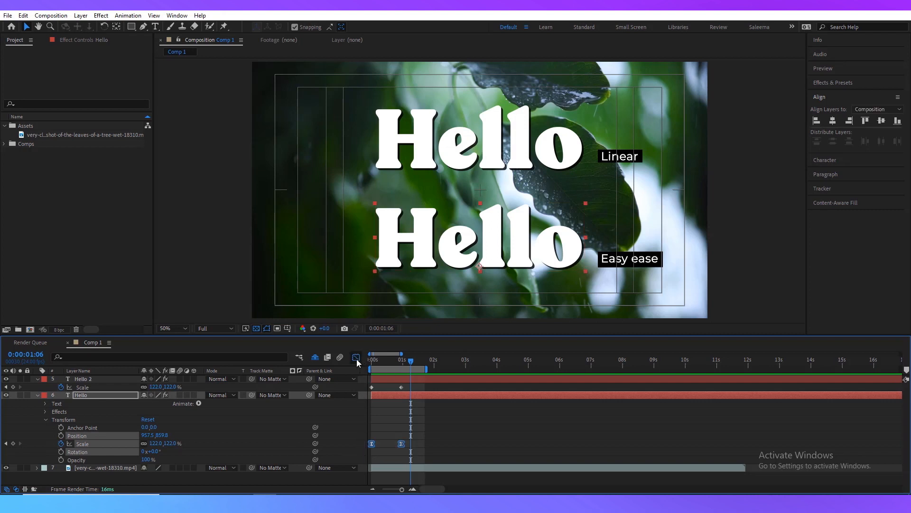
click(356, 357)
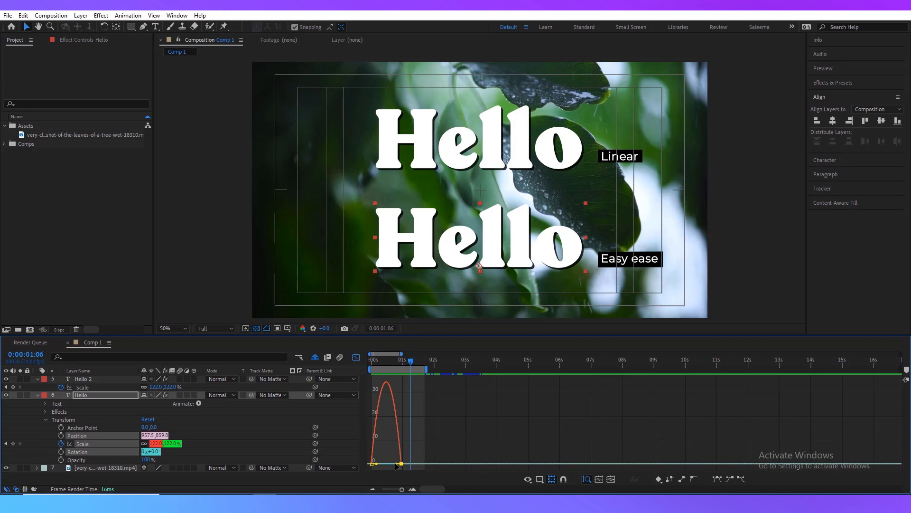
click(401, 462)
drag(401, 463, 390, 467)
key(space)
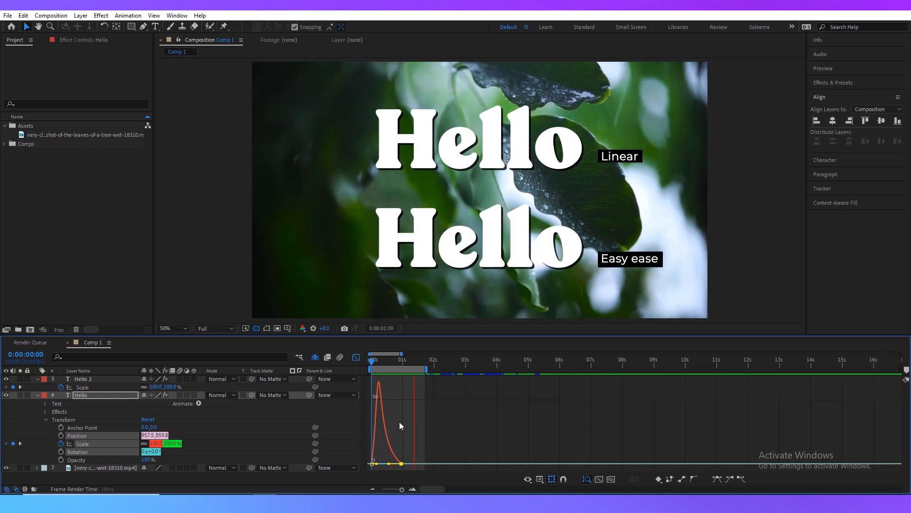
key(space)
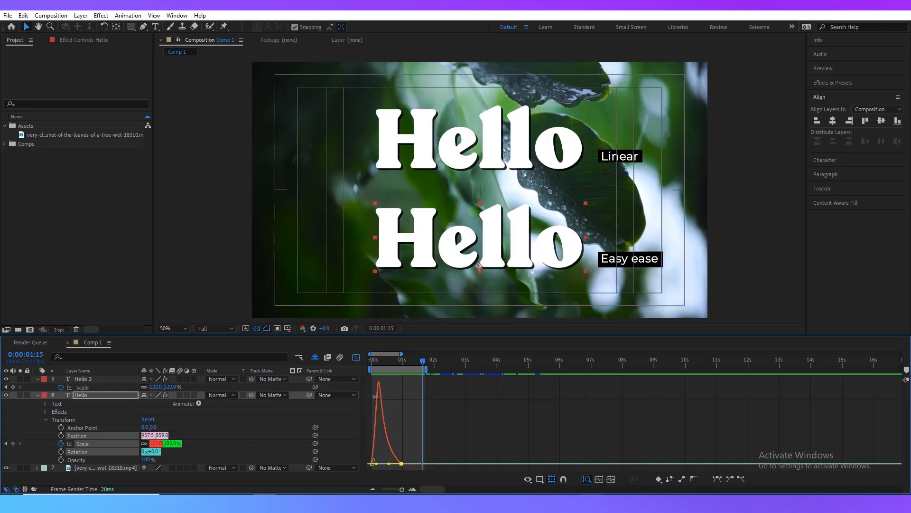
click(355, 357)
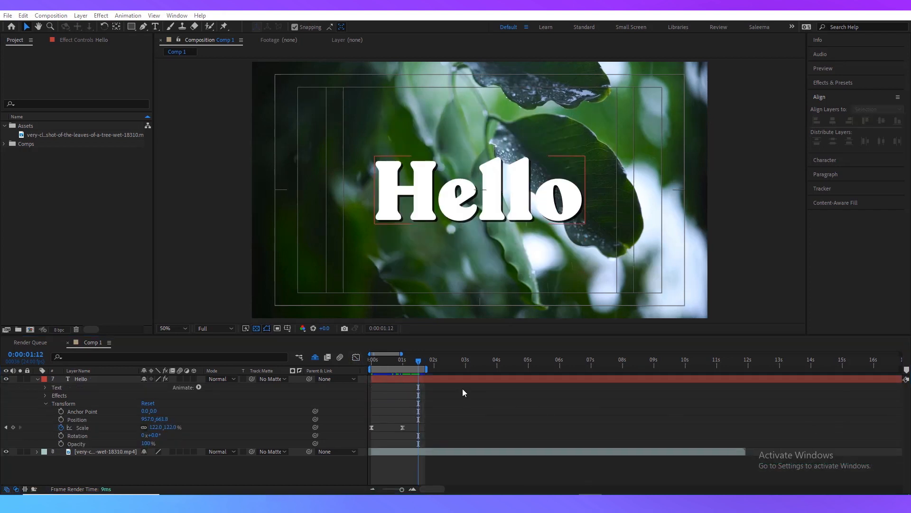
- Animate the Hello layer's Opacity from 0% at the composition start to 100% at 1 second
drag(419, 361, 370, 374)
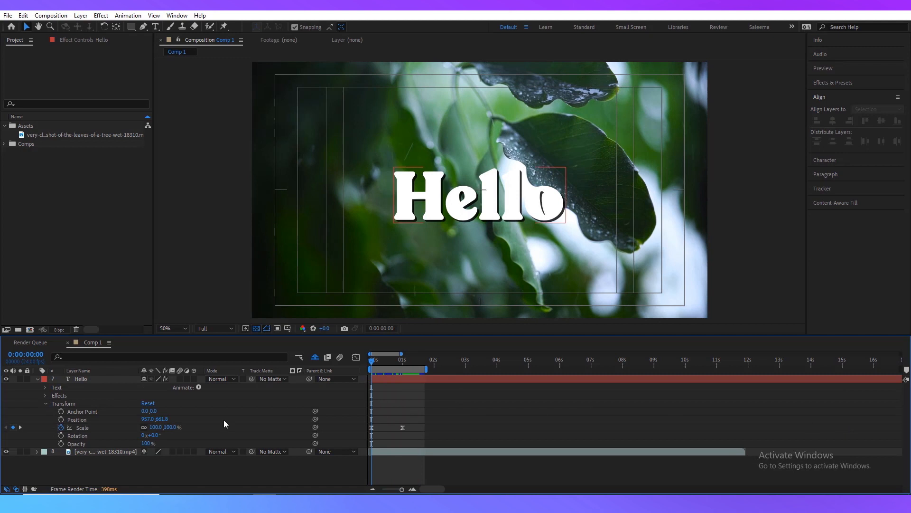
click(61, 442)
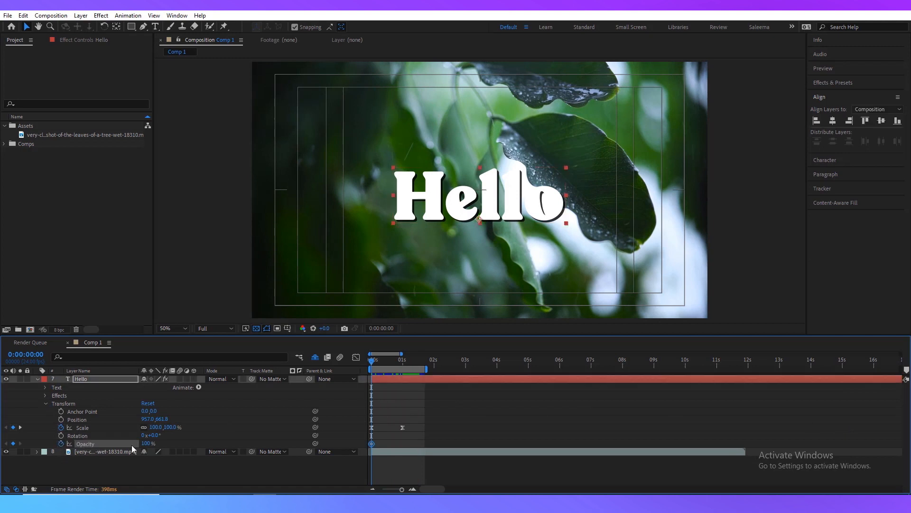
drag(146, 444, 107, 444)
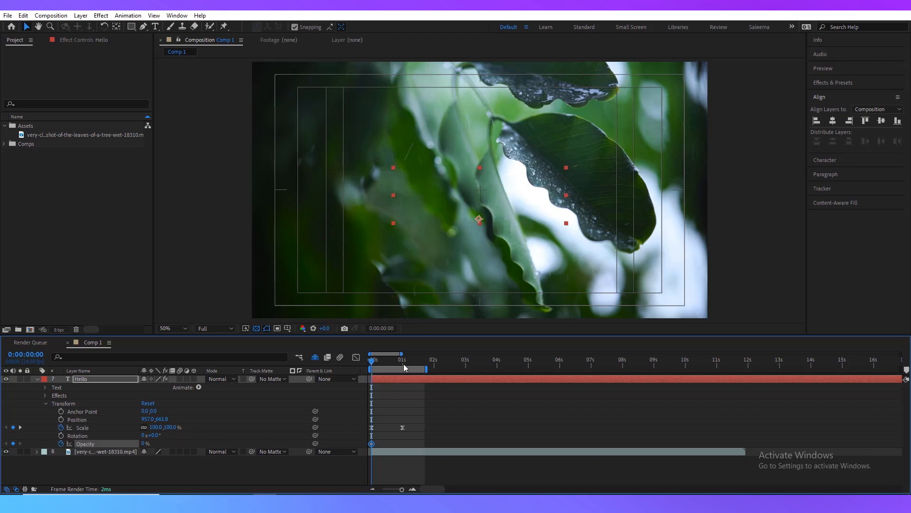
click(404, 363)
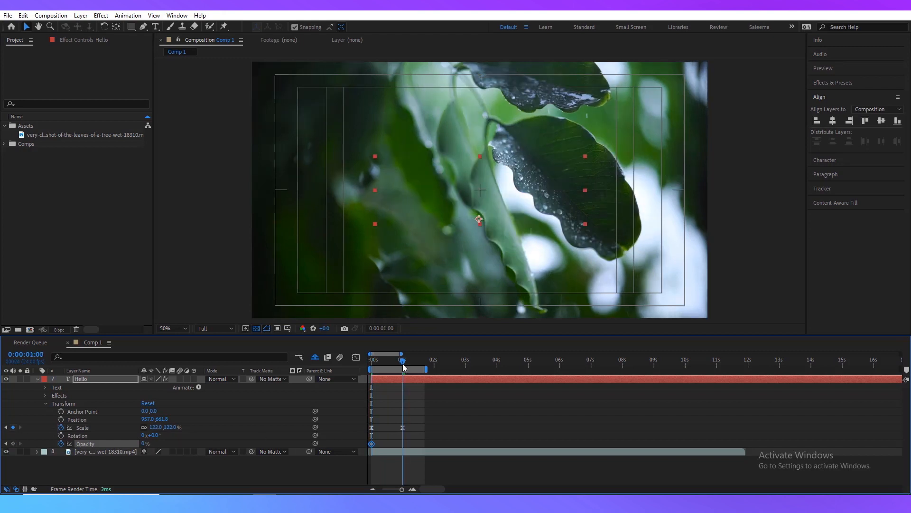
text(100)
key(Return)
- Apply Easy Ease to both of the Hello layer's Opacity keyframes and preview the fade-in from the start
drag(414, 441, 364, 454)
key(F9)
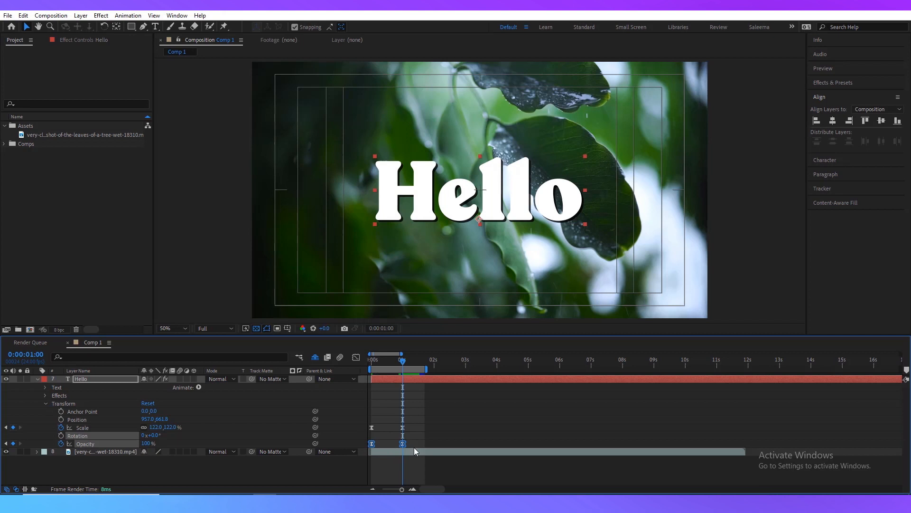
key(Home)
key(space)
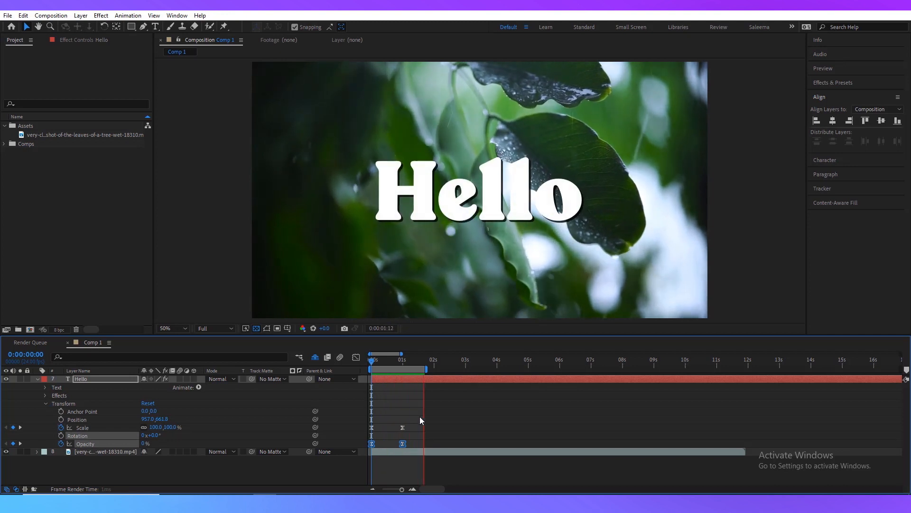
key(space)
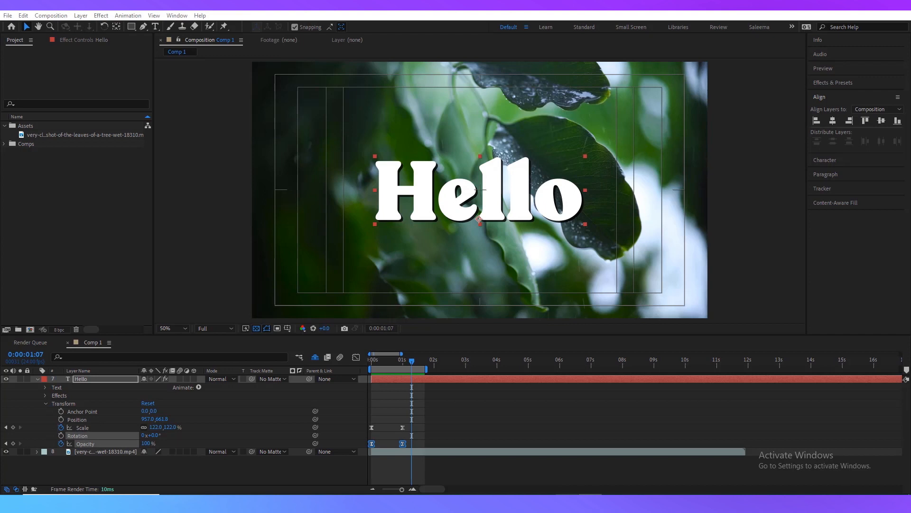
- Reveal only the keyframed properties of the Hello layer
click(372, 437)
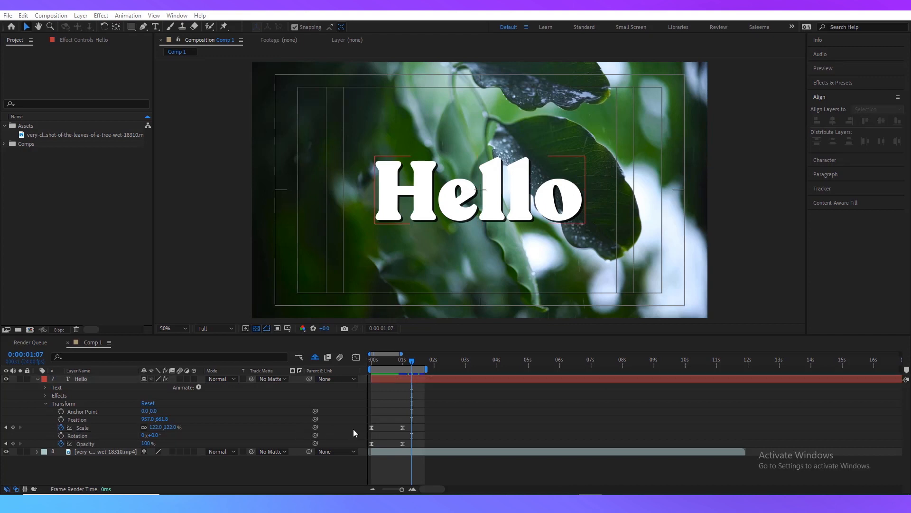
click(400, 381)
key(u)
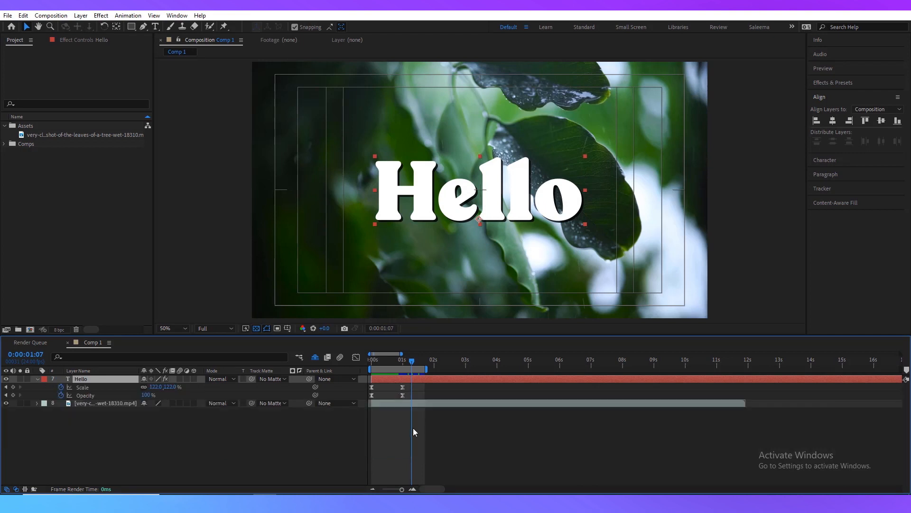
click(400, 426)
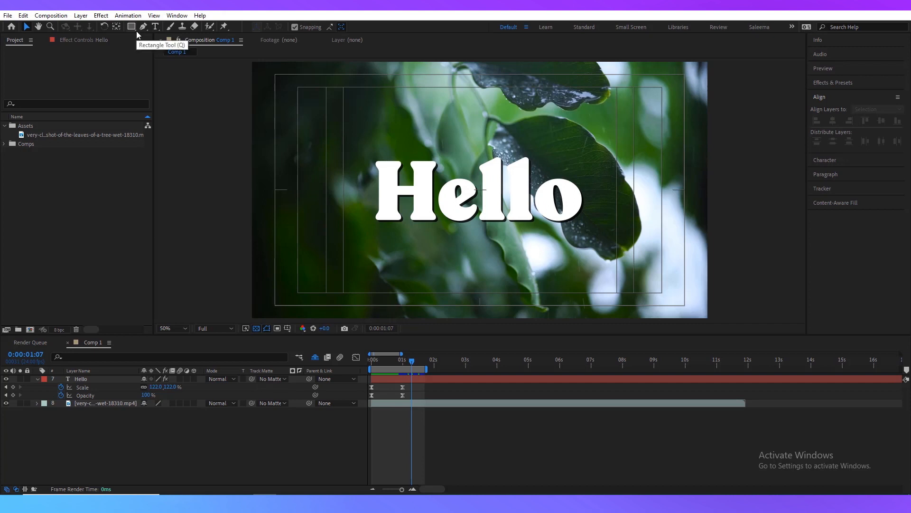
- Draw a nearly round ellipse as a new shape layer just below the Hello title
click(135, 31)
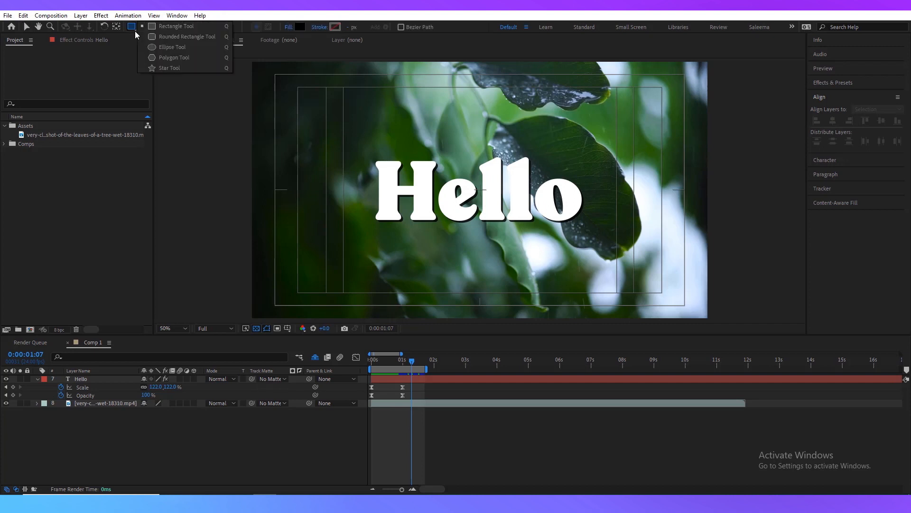
click(178, 47)
mouse_move(446, 232)
mouse_down()
mouse_move(500, 266)
mouse_move(509, 295)
mouse_move(508, 287)
mouse_up()
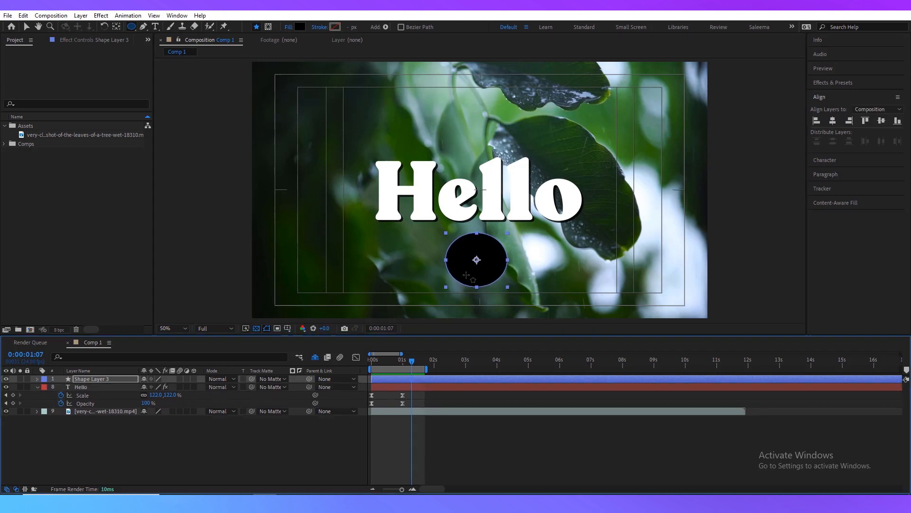
- Add Position keyframes to the ellipse's shape layer at 0 and 1 second
click(46, 403)
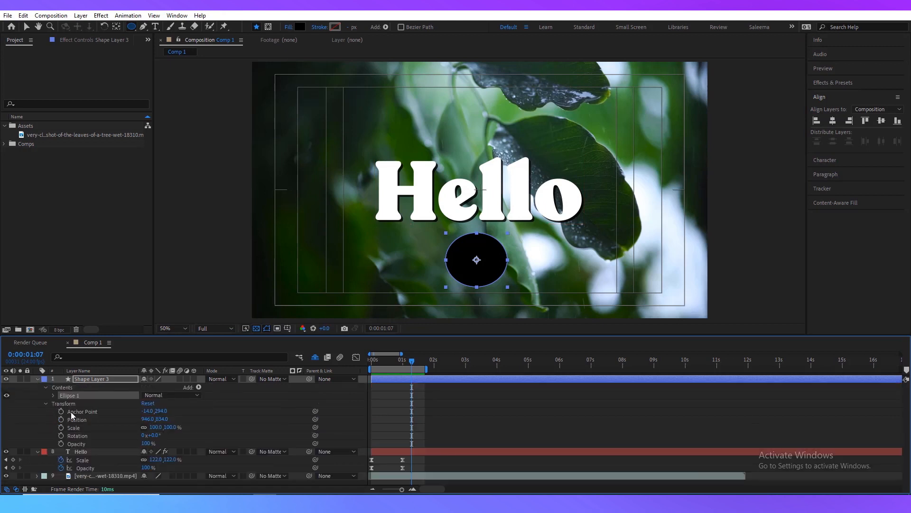
key(Home)
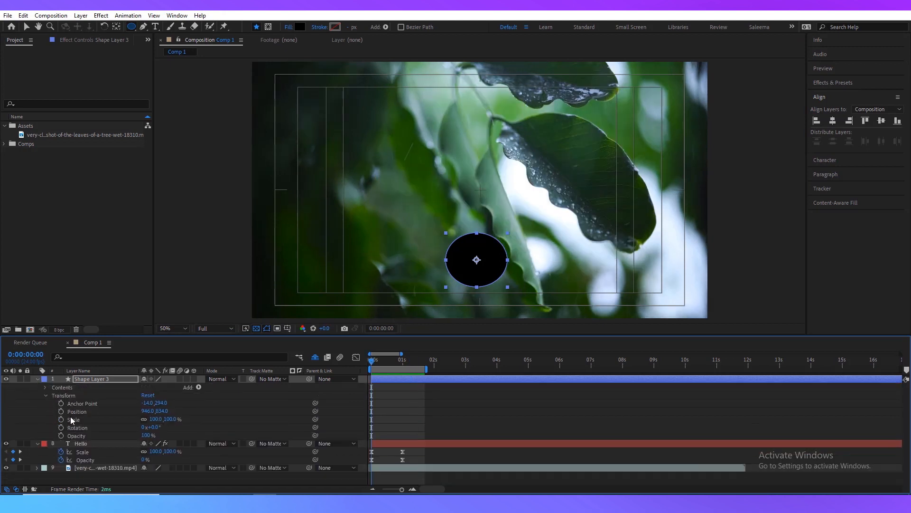
click(61, 410)
drag(371, 362, 402, 371)
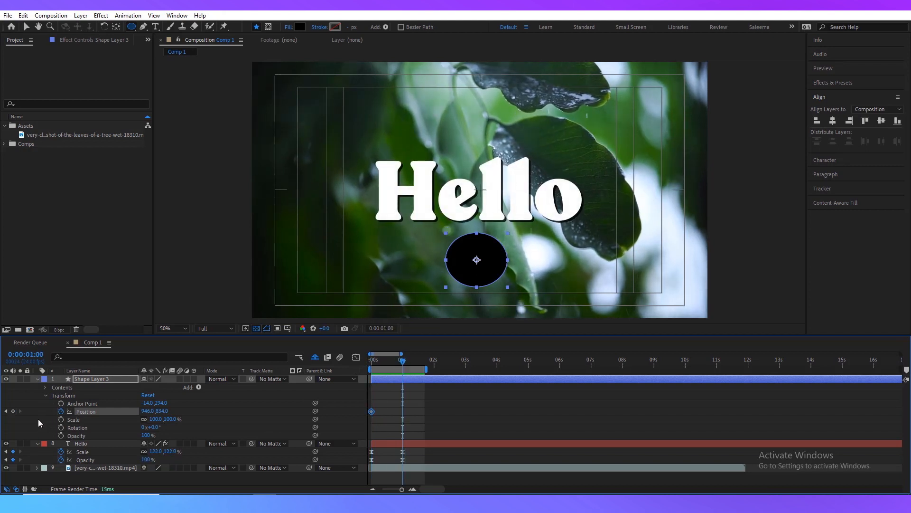
click(13, 411)
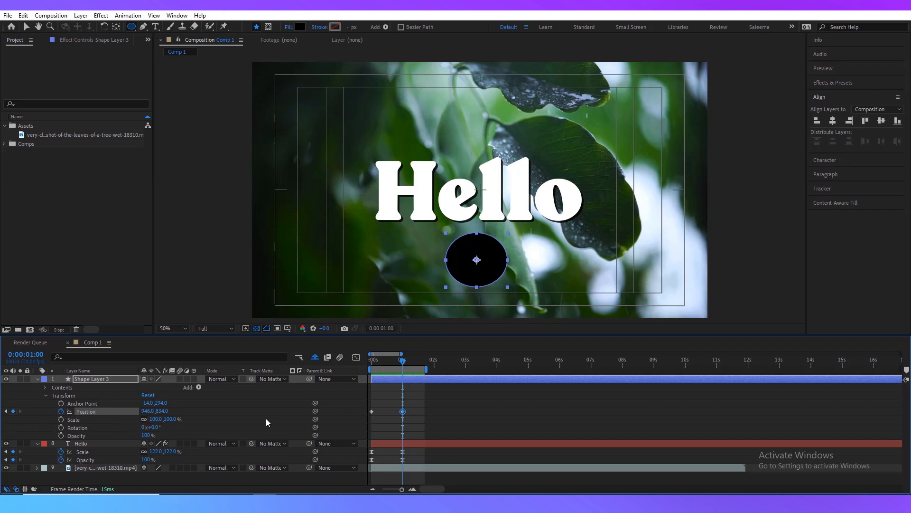
- Nudge the ellipse left to about X 626 at its starting Position keyframe
click(365, 368)
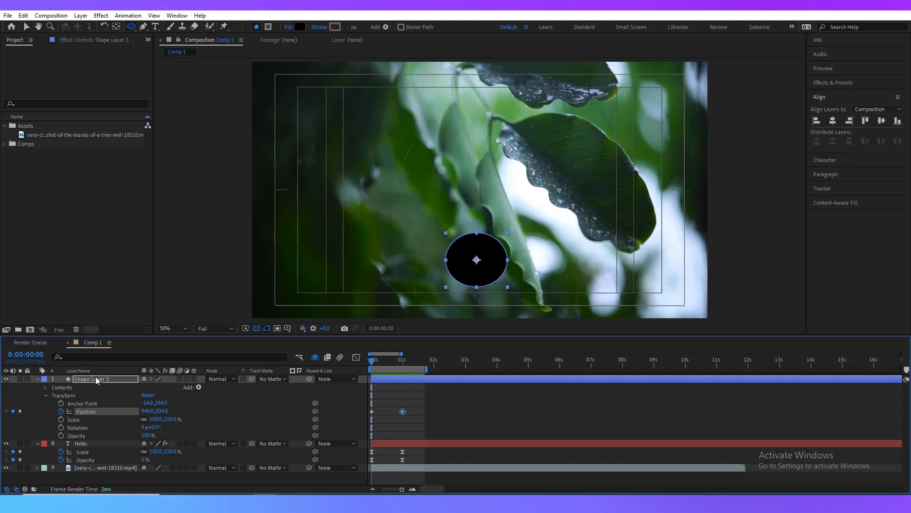
click(95, 378)
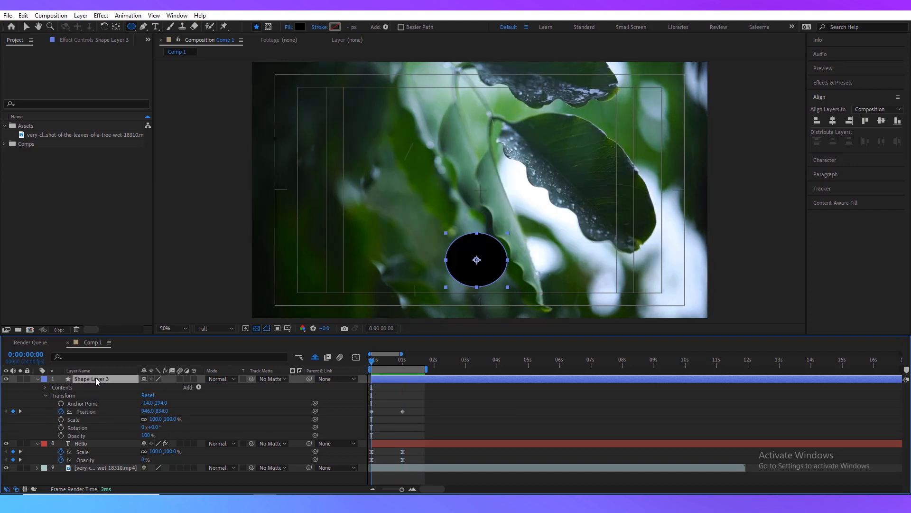
key(shift+Left)
key(shift+Left)
key(shift+Left)
key(shift+Left)
key(shift+Left)
key(shift+Left)
key(shift+Left)
key(shift+Left)
key(shift+Left)
key(shift+Left)
key(shift+Left)
key(shift+Left)
key(shift+Left)
key(shift+Left)
key(shift+Left)
key(shift+Left)
key(shift+Left)
key(shift+Left)
key(shift+Left)
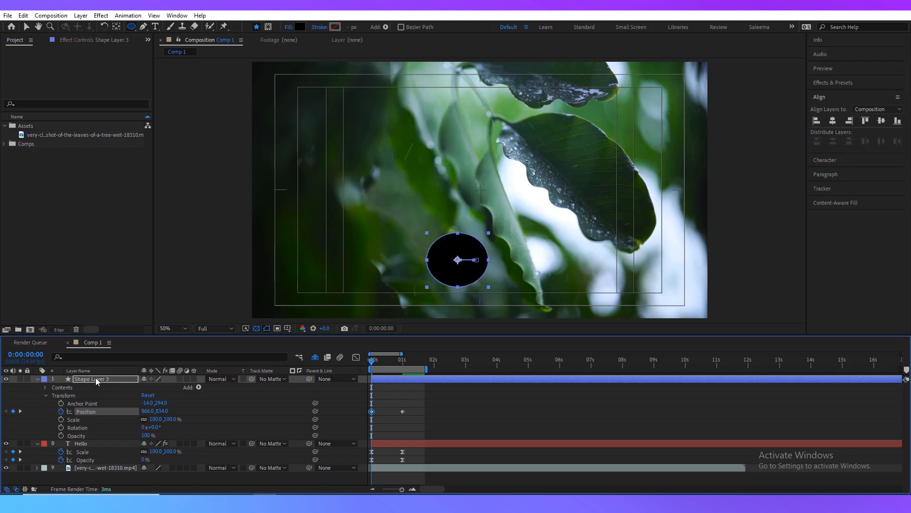
key(shift+Left)
key(shift+Left)
key(shift+Left)
key(shift+Left)
key(shift+Left)
key(shift+Left)
key(shift+Left)
key(shift+Left)
key(shift+Left)
key(shift+Left)
key(shift+Left)
key(shift+Left)
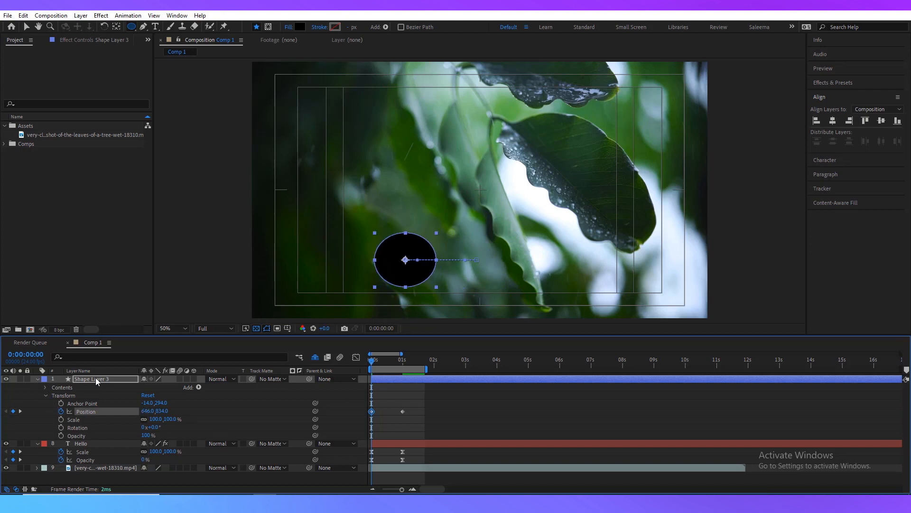
- Nudge the ellipse right to about X 1326 at its 1-second Position keyframe
click(404, 362)
drag(404, 363, 402, 363)
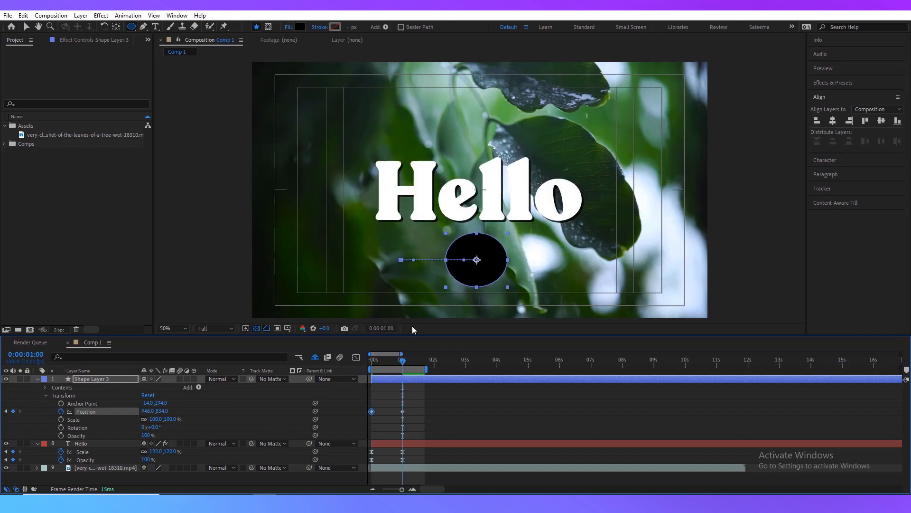
key(shift+Right)
key(shift+Right)
key(shift+Right)
key(shift+Right)
key(shift+Right)
key(shift+Right)
key(shift+Right)
key(shift+Right)
key(shift+Right)
key(shift+Right)
key(shift+Right)
key(shift+Right)
key(shift+Right)
key(shift+Right)
key(shift+Right)
key(shift+Right)
key(shift+Right)
key(shift+Right)
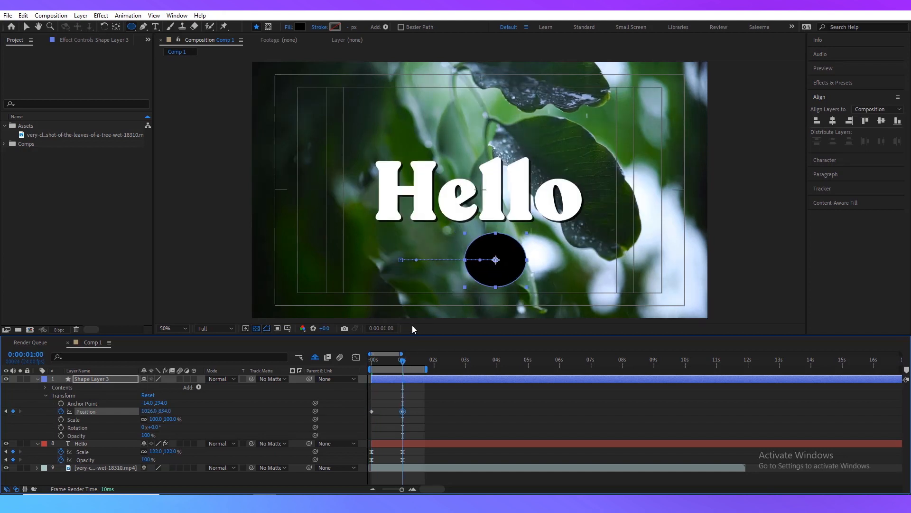
key(shift+Right)
key(shift+Right)
key(shift+Right)
key(shift+Right)
key(shift+Right)
key(shift+Right)
key(shift+Right)
key(shift+Right)
key(shift+Right)
key(shift+Right)
key(shift+Right)
key(shift+Right)
key(shift+Right)
key(shift+Right)
key(shift+Right)
key(shift+Right)
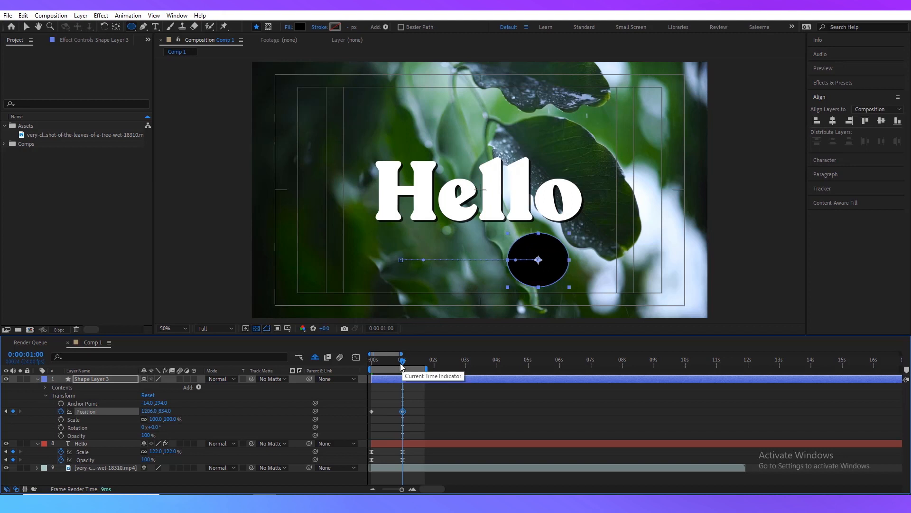
key(shift+Right)
key(shift+Right)
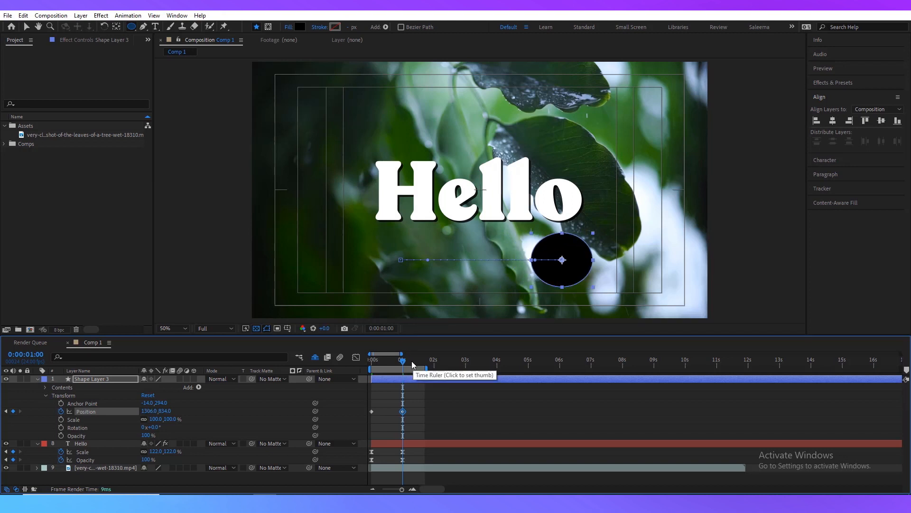
- Preview the ellipse's sideways movement from the start of the composition
click(371, 364)
key(space)
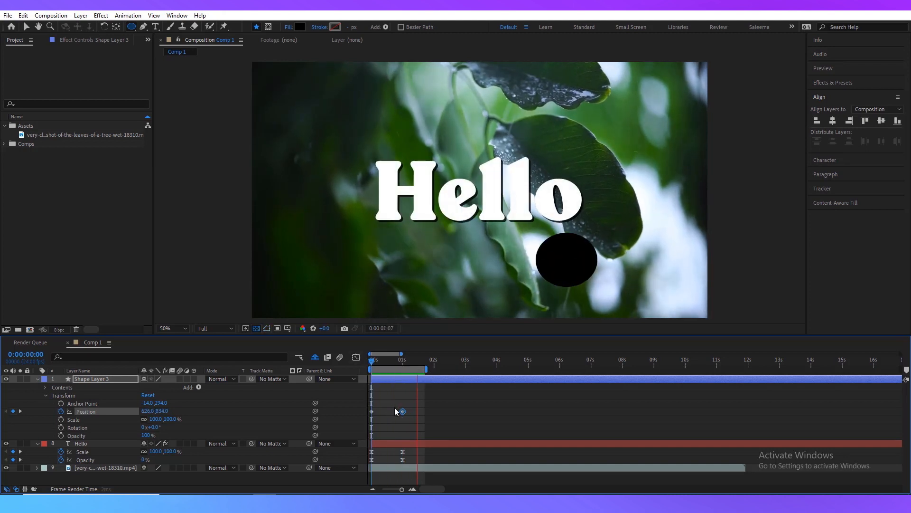
click(444, 438)
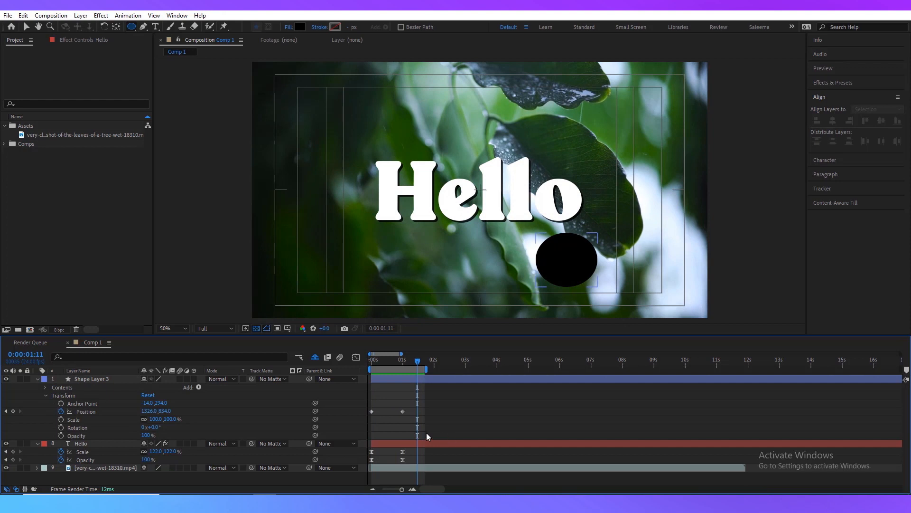
- Hide the ellipse's shape layer and collapse its properties
click(6, 379)
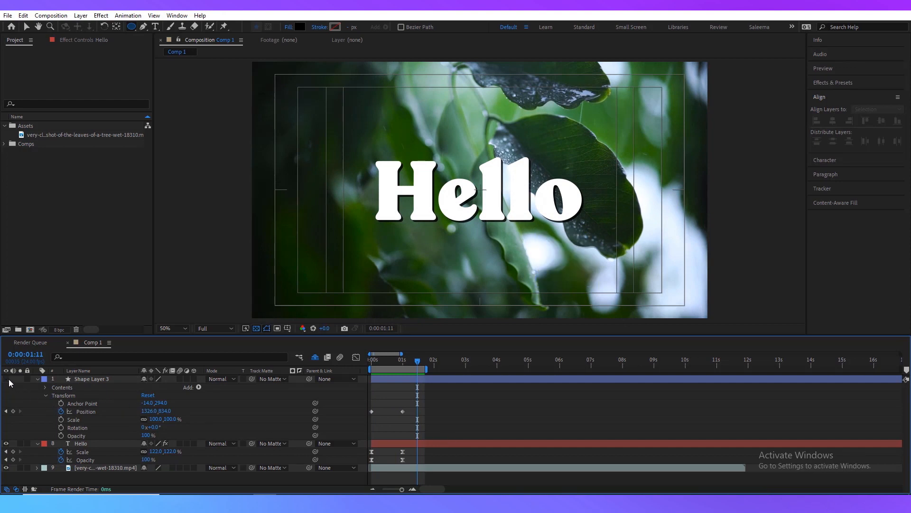
click(38, 378)
click(70, 394)
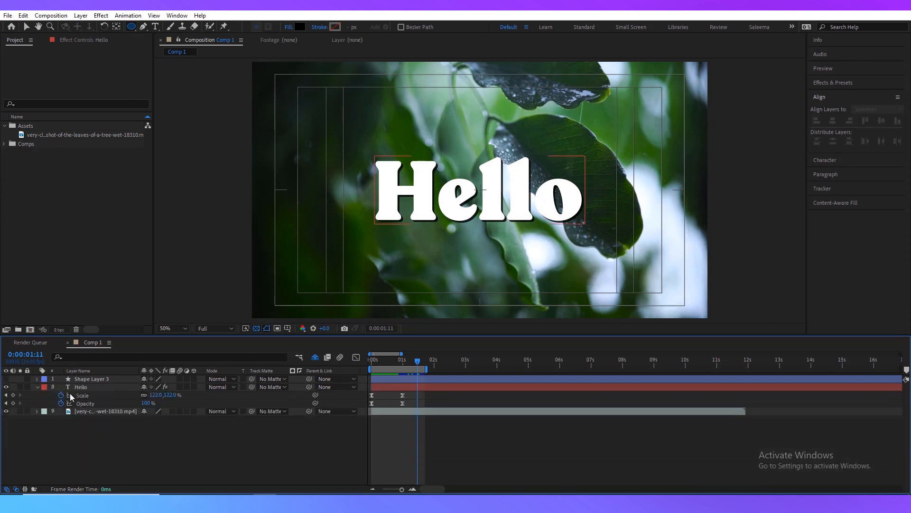
- Display the Hello layer's Position, Scale, Opacity and Rotation individually, ending with Position, Rotation and Opacity shown together
click(98, 388)
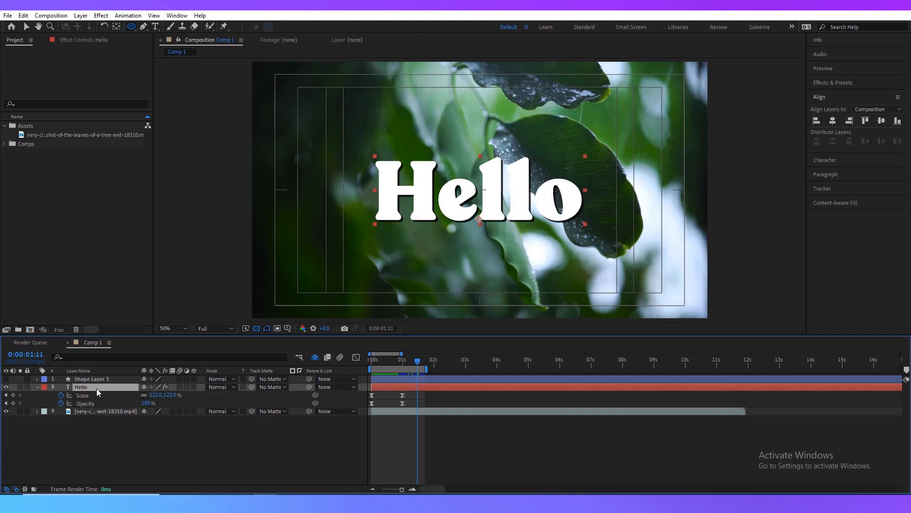
key(p)
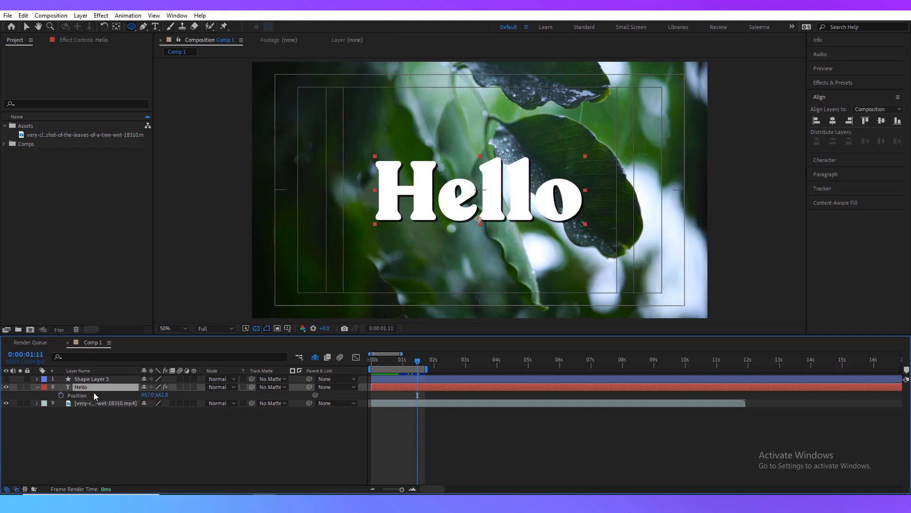
key(s)
key(t)
key(r)
key(shift+p)
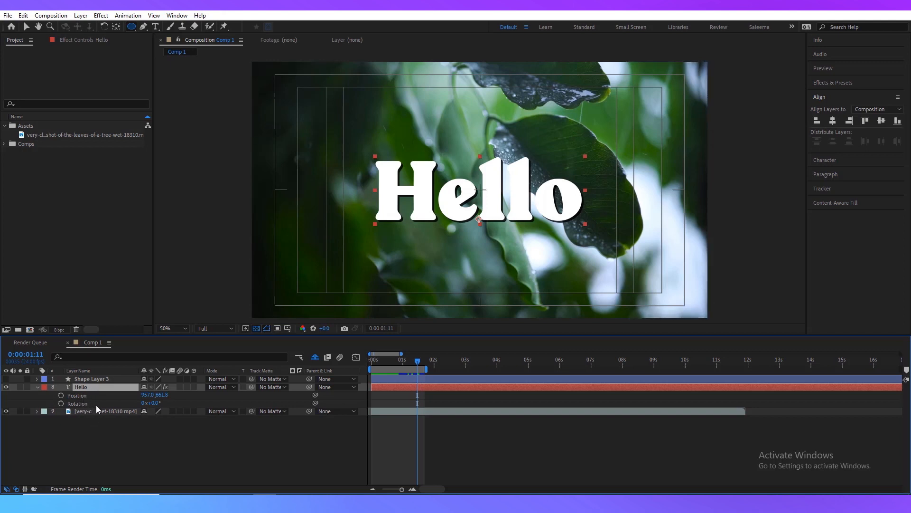
key(shift+t)
click(230, 438)
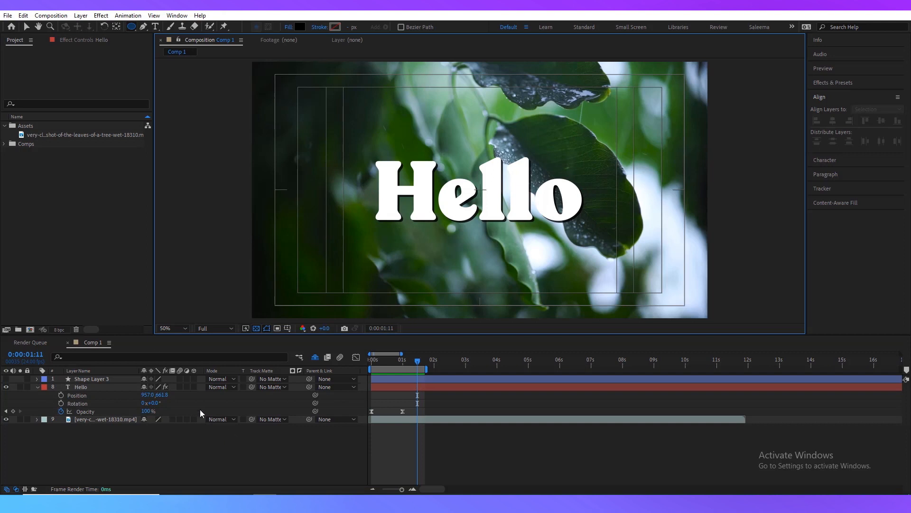
- Add Comp 1 to the Render Queue and confirm QuickTime as its output module format
click(10, 17)
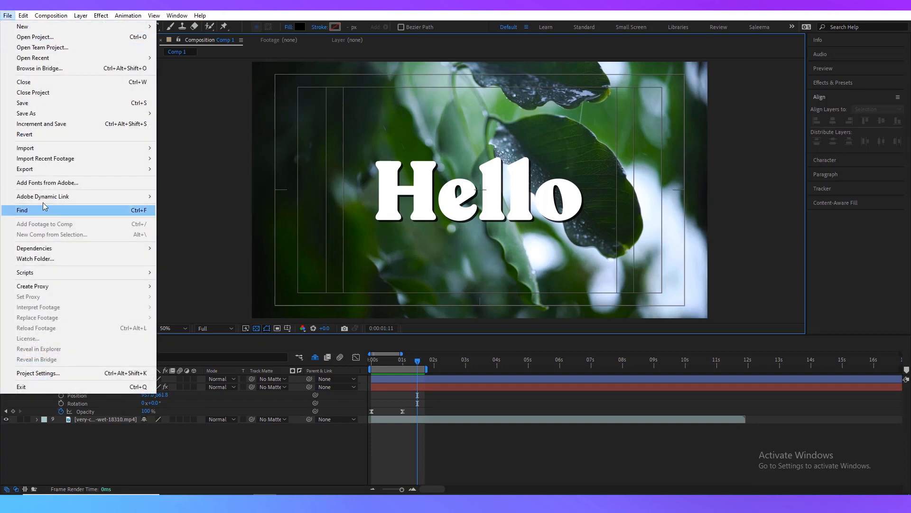
mouse_move(49, 170)
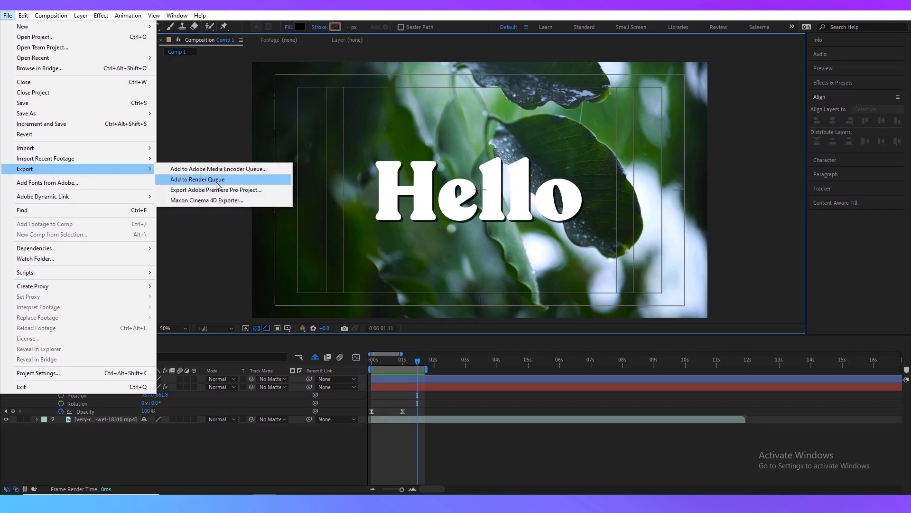
click(232, 180)
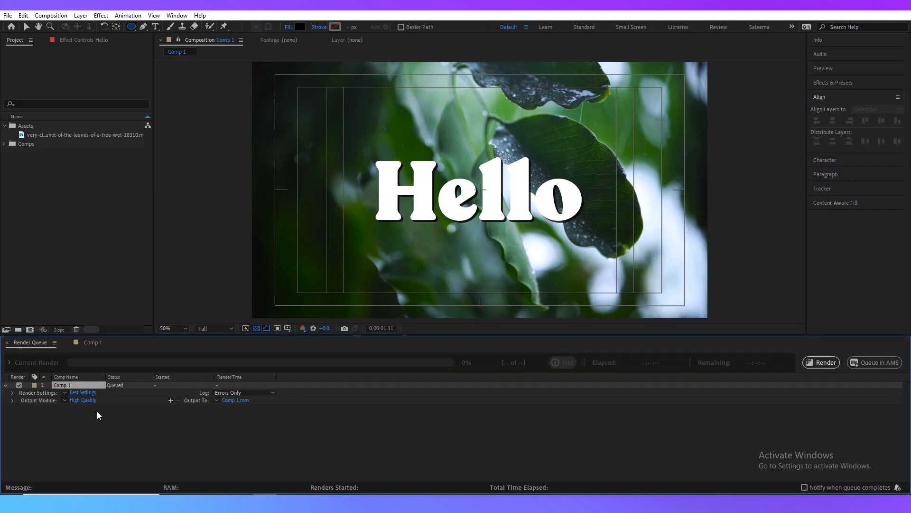
click(92, 400)
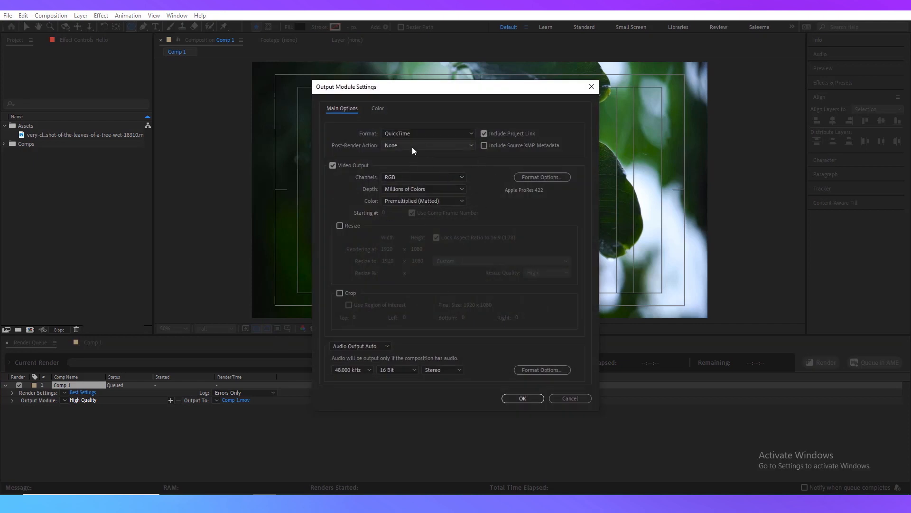
click(527, 399)
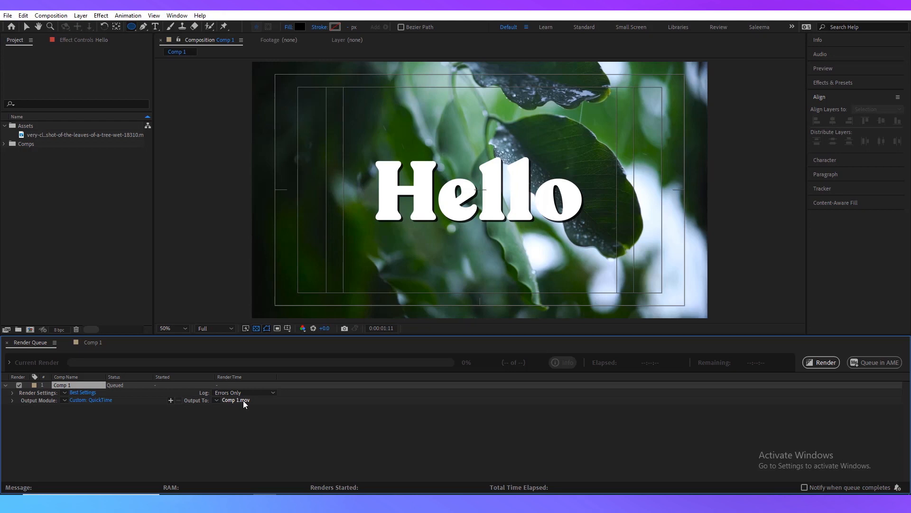
- Name the output movie Hello_Animation in the Output folder and render the composition
click(243, 400)
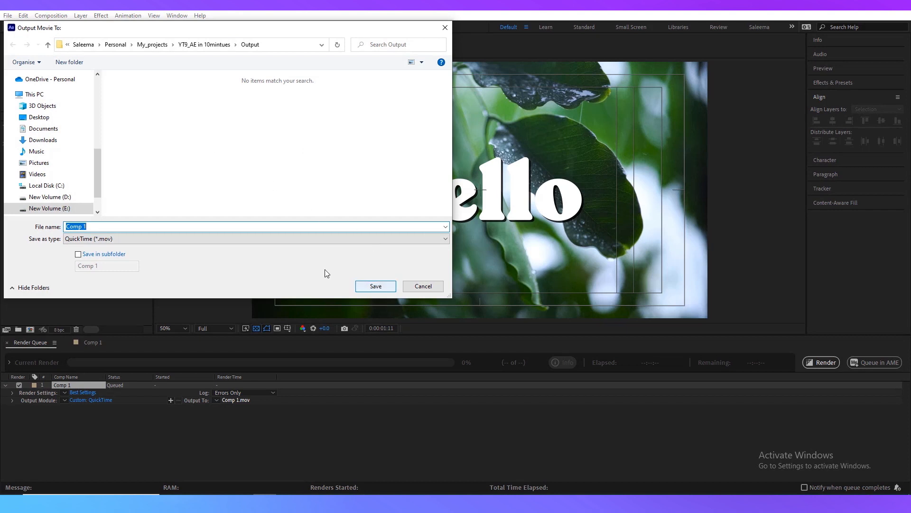
text(Hello)
text(_E)
text(Animat)
text(ion)
key(Return)
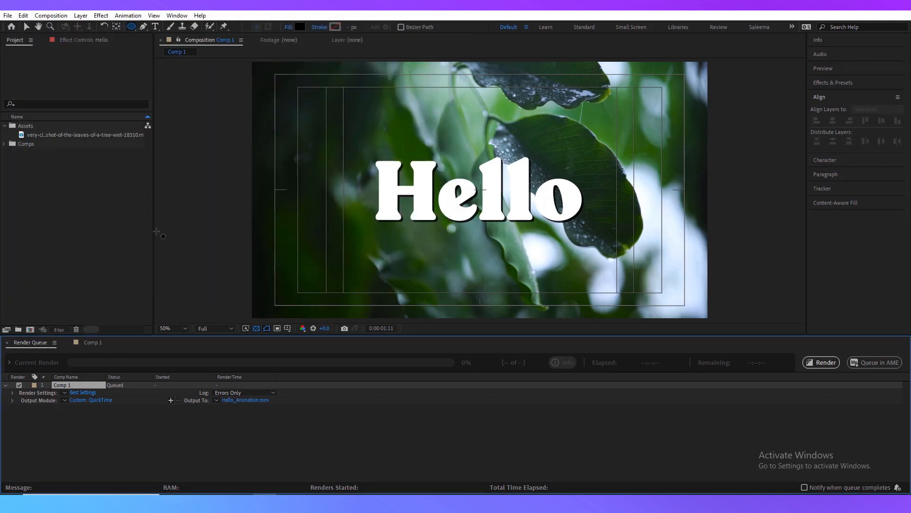
click(827, 367)
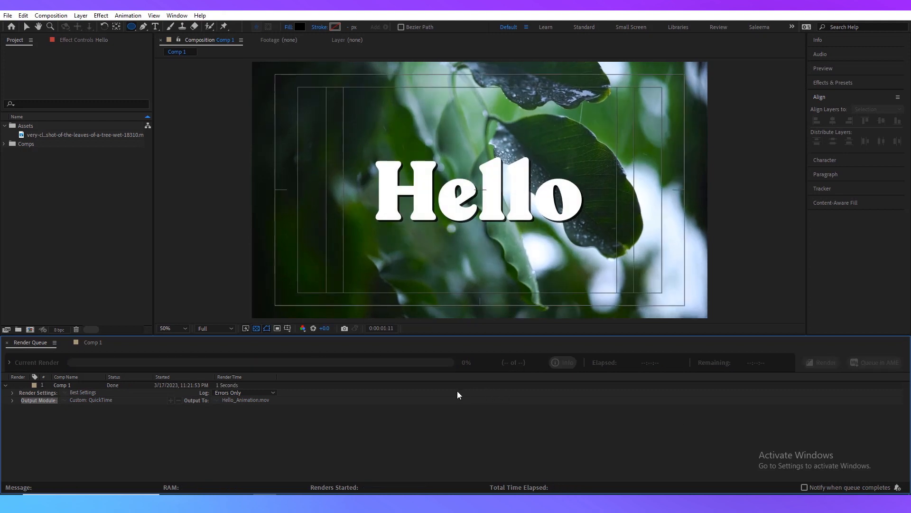